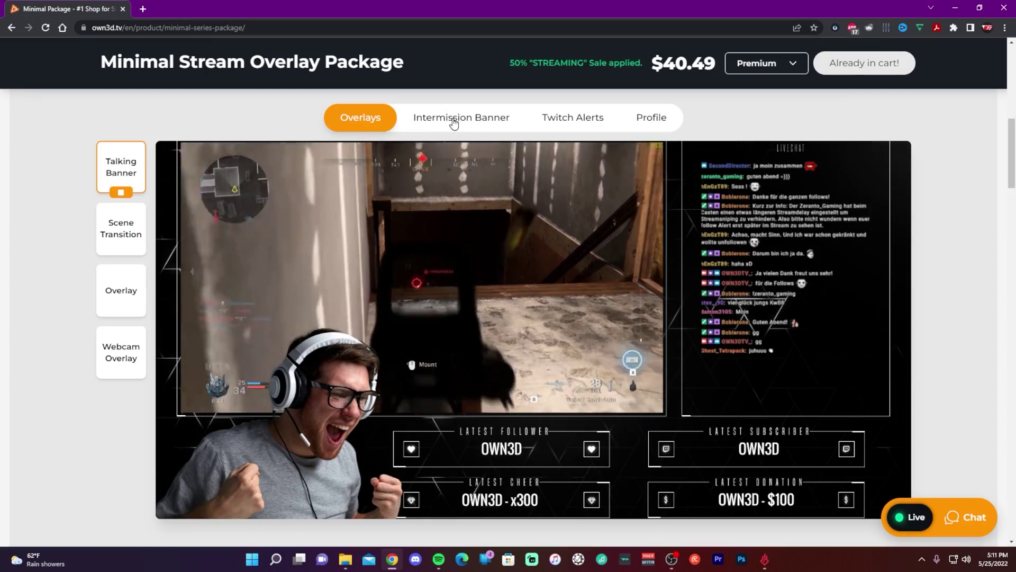
Preview the Minimal Stream Overlay Package's intermission banners, Twitch alerts and profile graphics
click(502, 118)
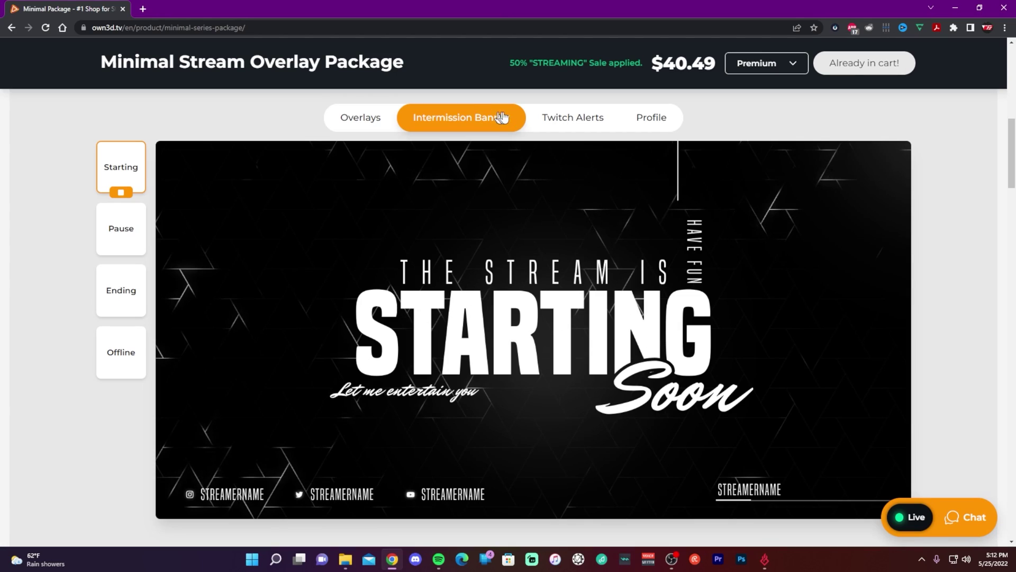
click(586, 117)
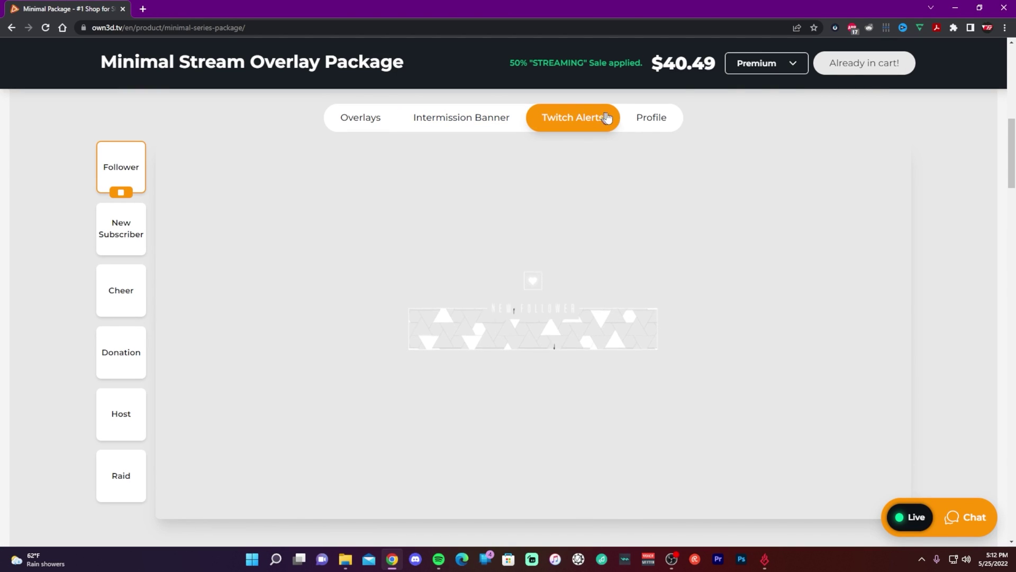
click(652, 118)
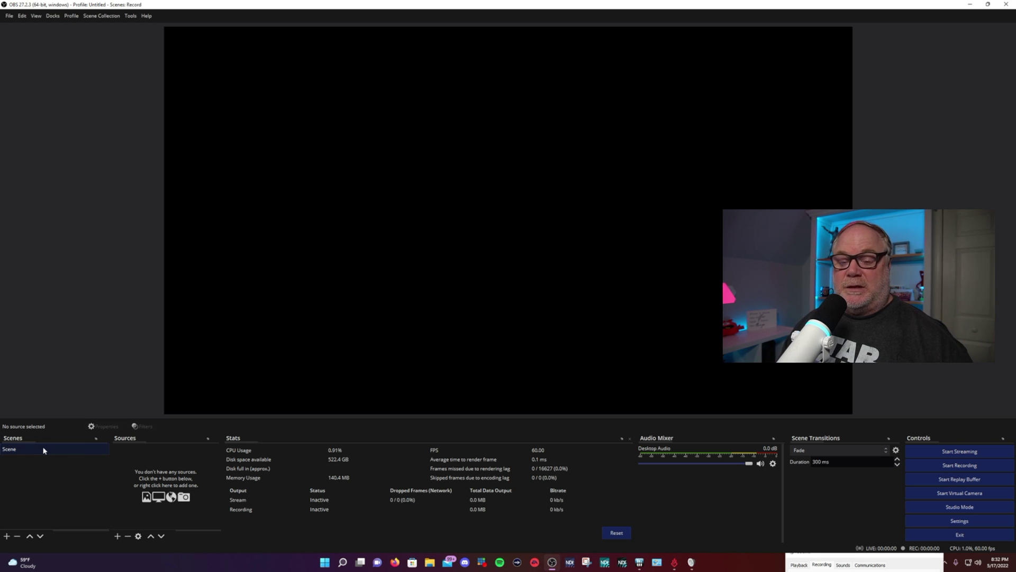
In OBS Studio, add three more scenes, keeping their default names
click(7, 536)
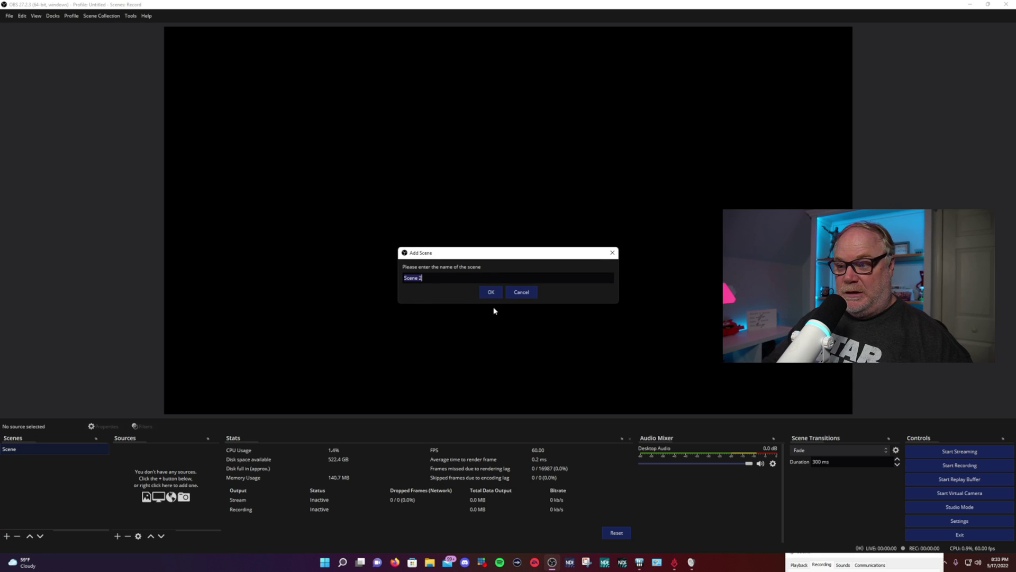
click(491, 292)
click(6, 536)
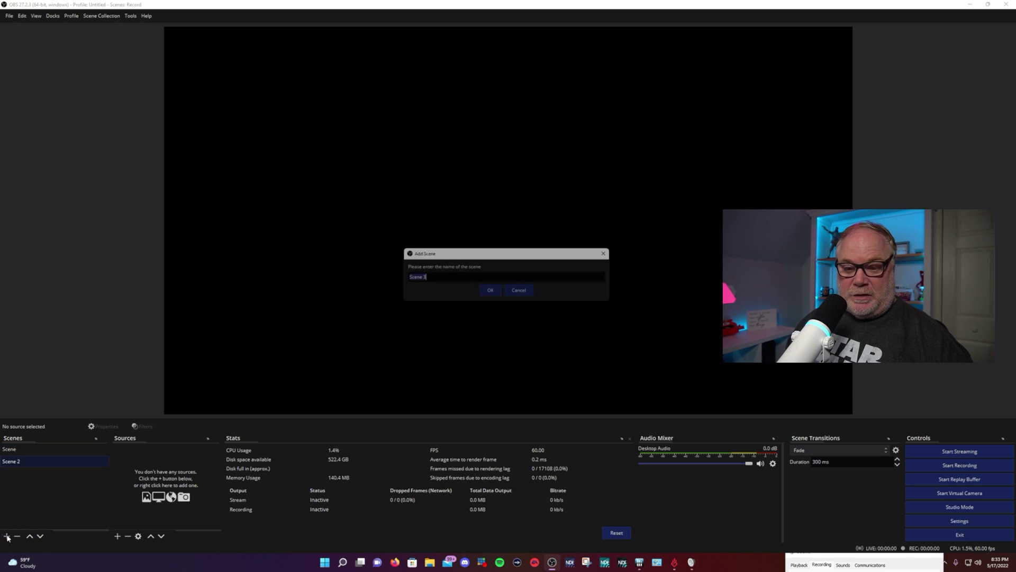
click(491, 290)
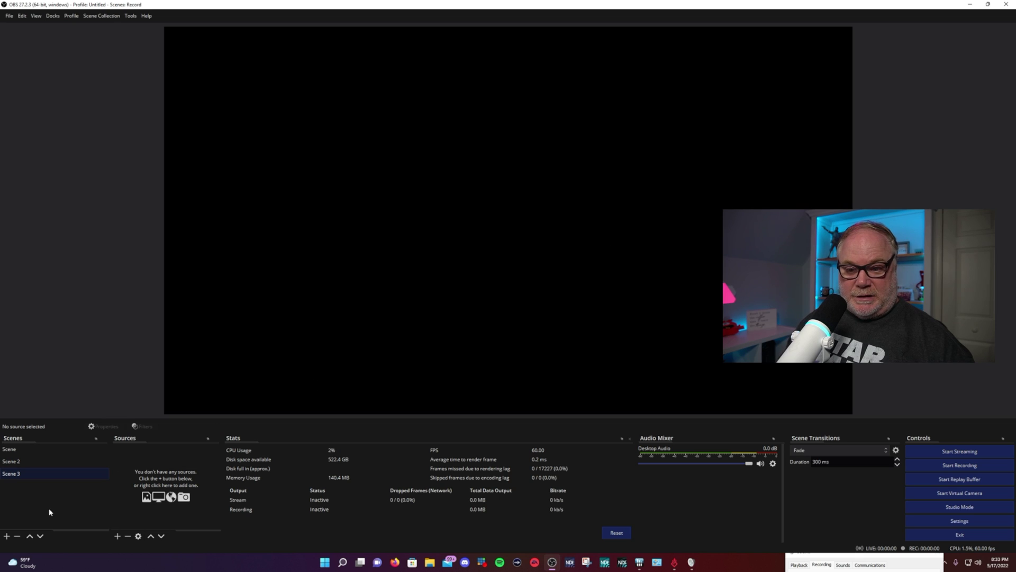
click(6, 536)
click(487, 291)
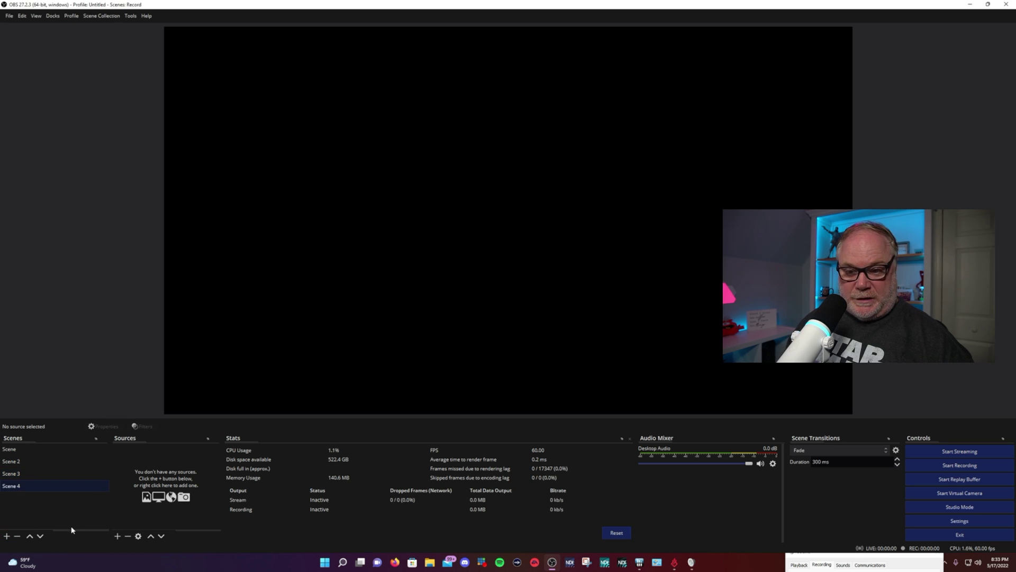
Rename the original scene, Scene, as Start
right_click(44, 451)
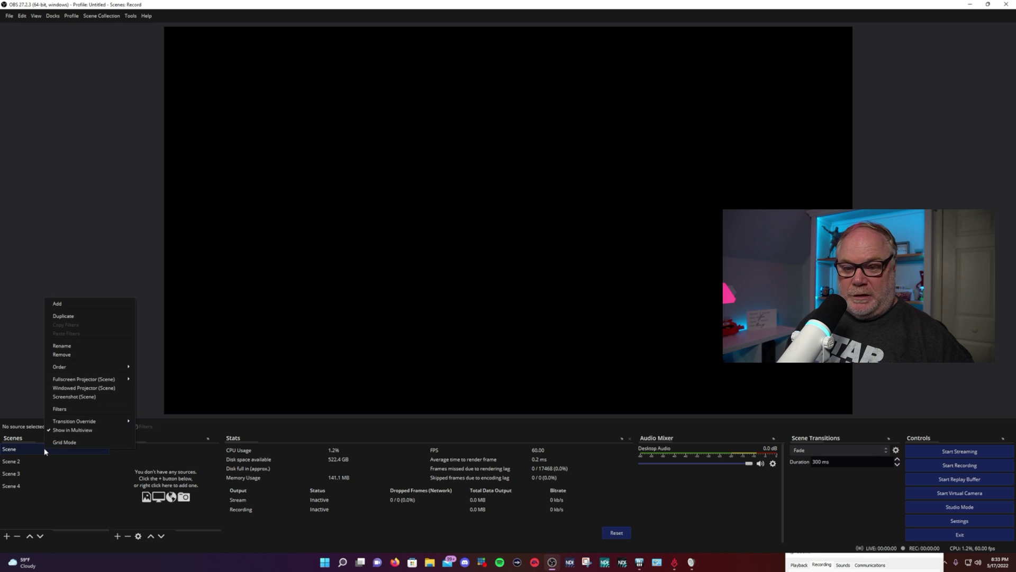
click(91, 345)
text(Start)
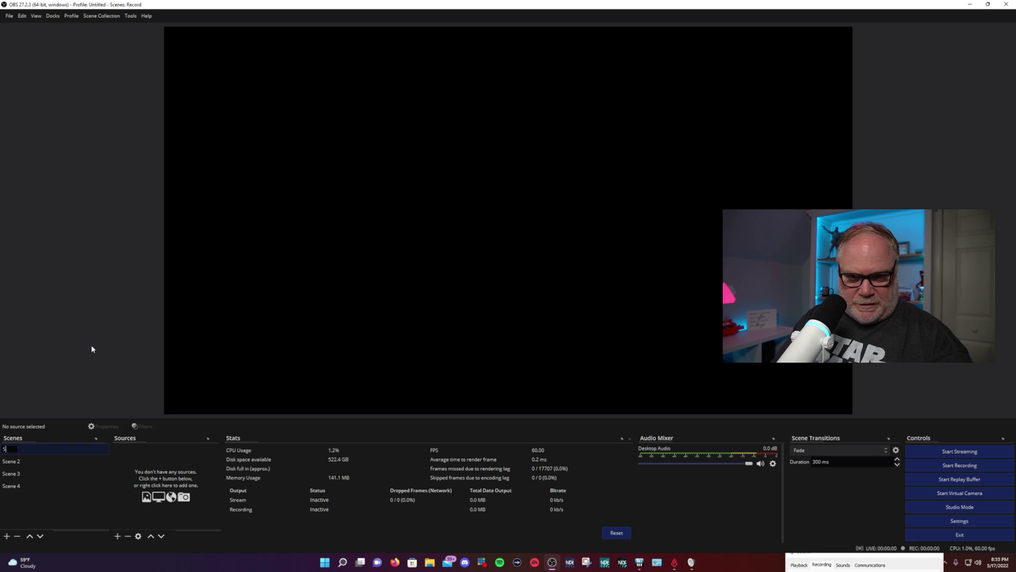
key(Return)
Rename Scene 2 as BRB
click(12, 461)
right_click(11, 463)
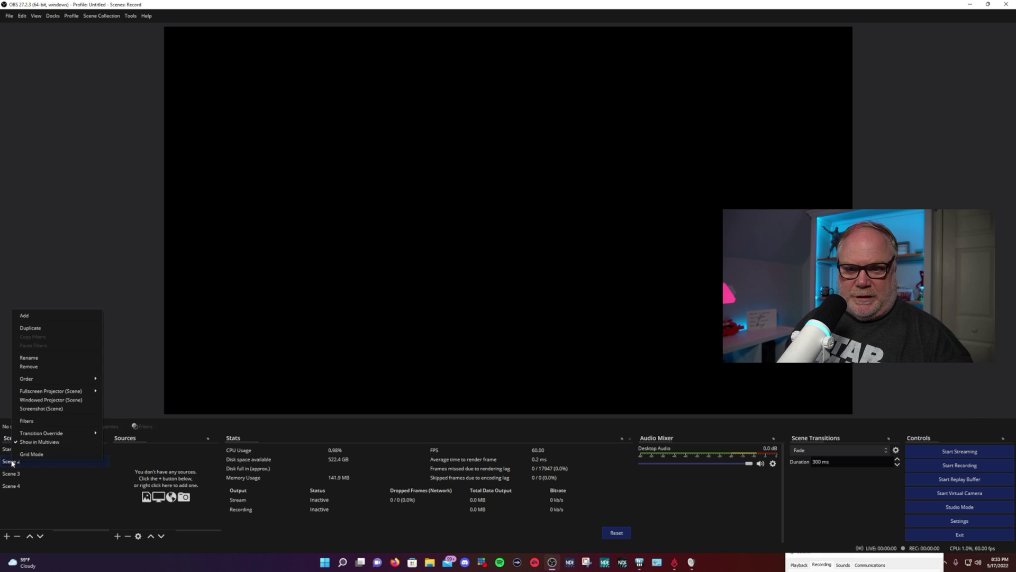
click(68, 359)
key(BackSpace)
text(B)
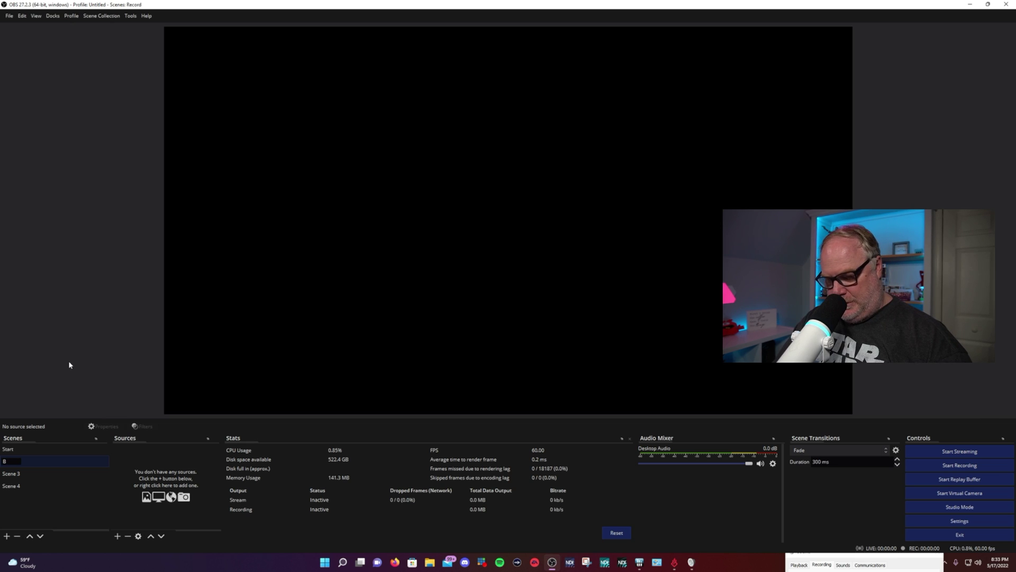
text(B)
key(BackSpace)
text(RB)
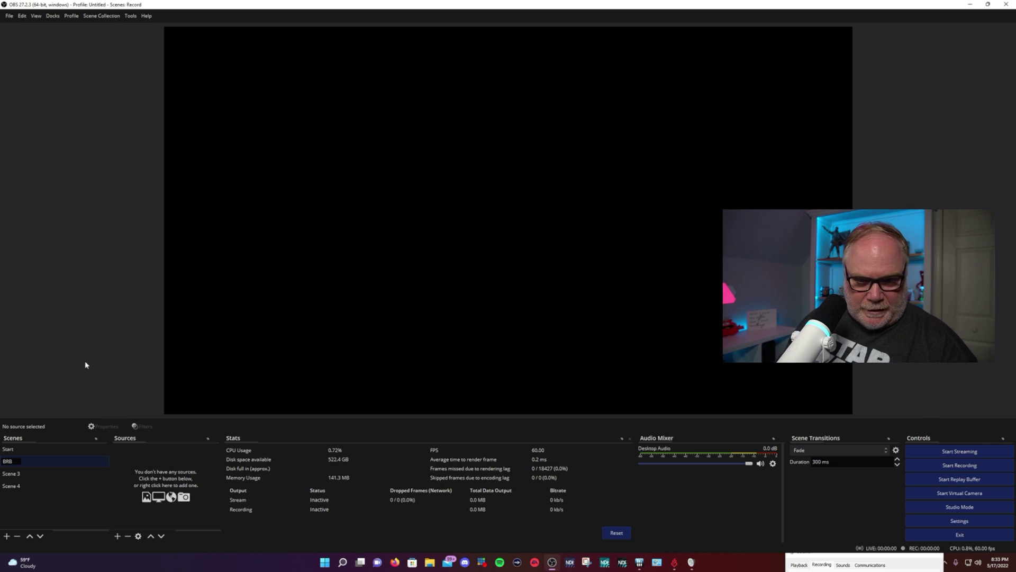
Rename Scene 3 as Game
right_click(22, 474)
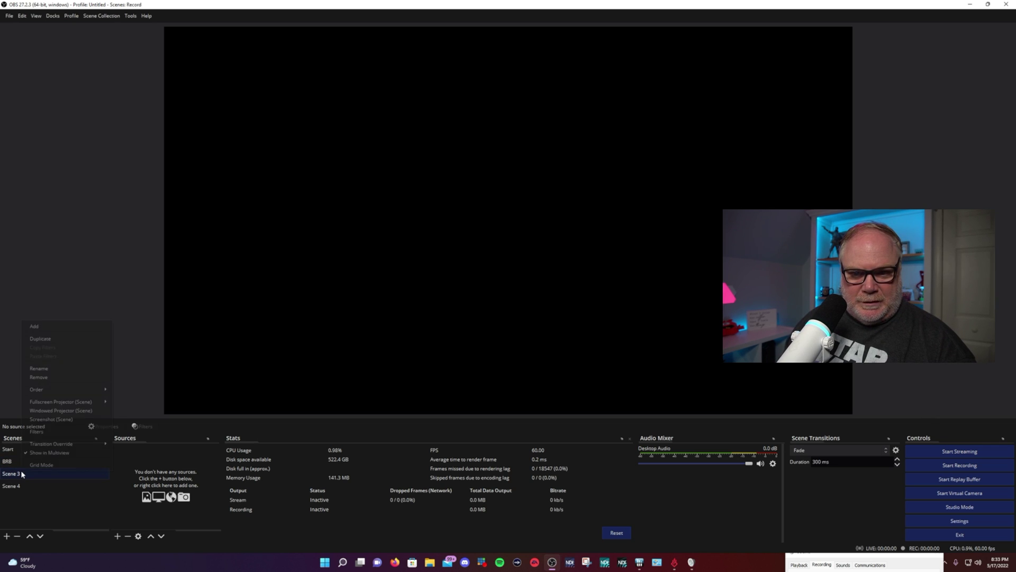
click(85, 369)
text(Game)
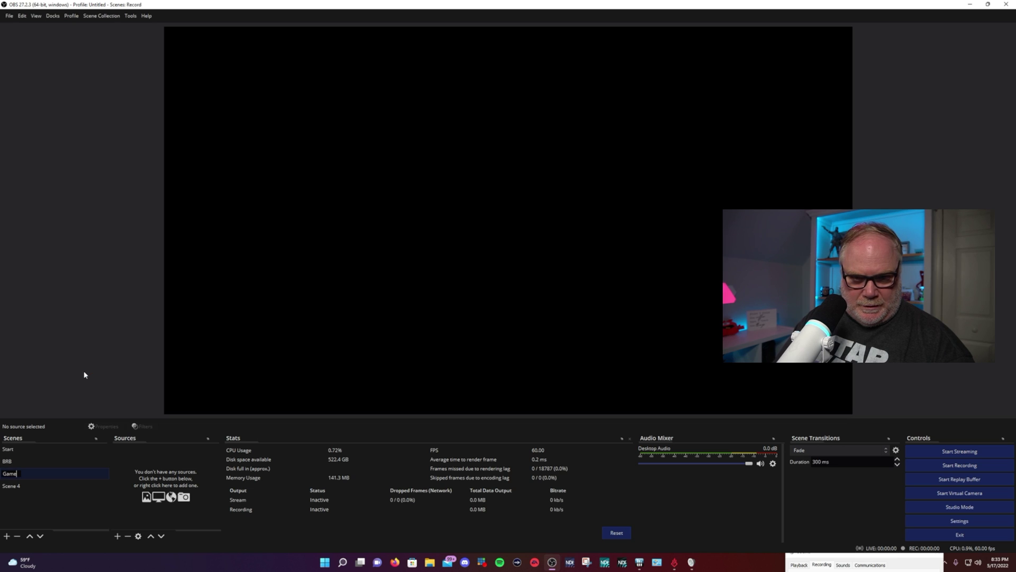
key(Return)
Rename Scene 4 as Webcam Only_N
click(11, 486)
right_click(10, 487)
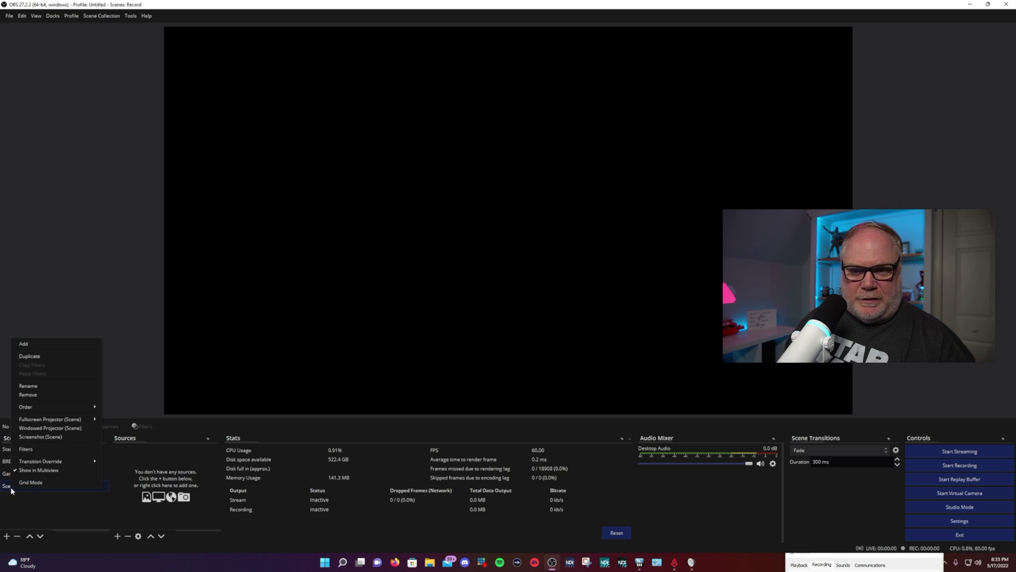
click(53, 388)
text(Webcam Only_N)
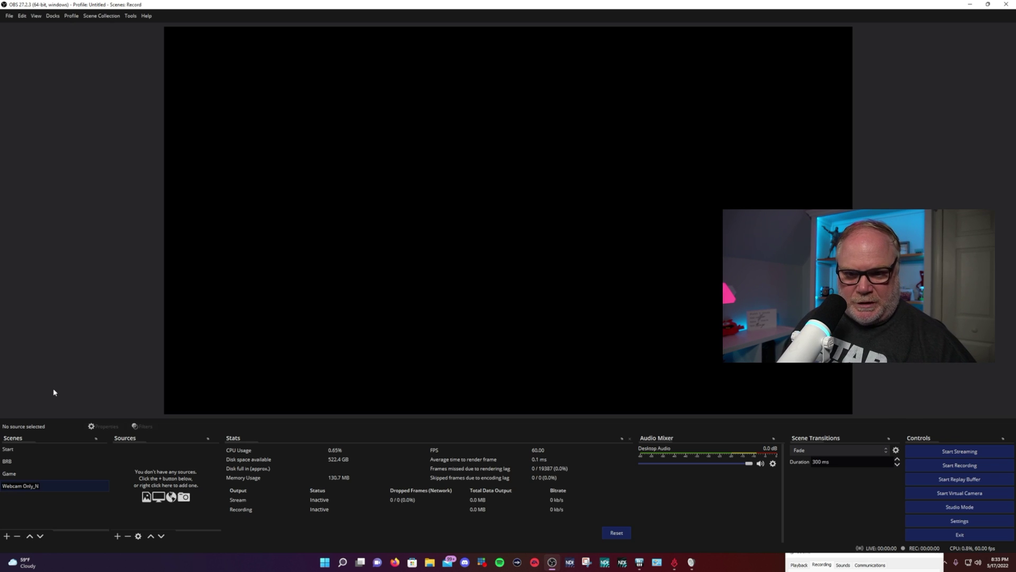
key(Return)
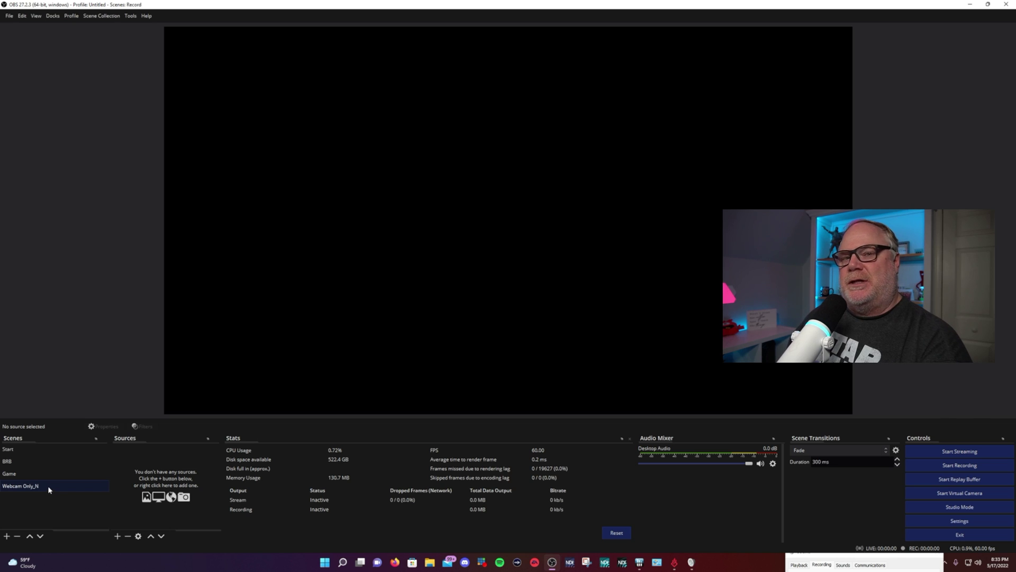
click(32, 474)
click(37, 462)
click(43, 449)
click(18, 461)
Add a new Browser source to the Start scene with a width of 1920 and a height of 1080
mouse_move(30, 453)
mouse_down()
mouse_move(37, 478)
mouse_move(45, 459)
mouse_up()
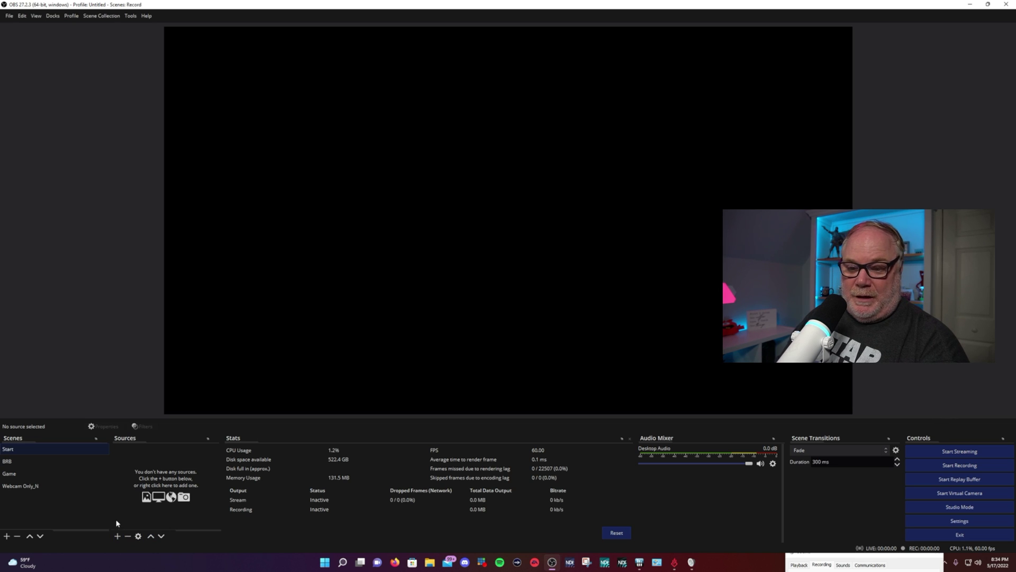
click(118, 535)
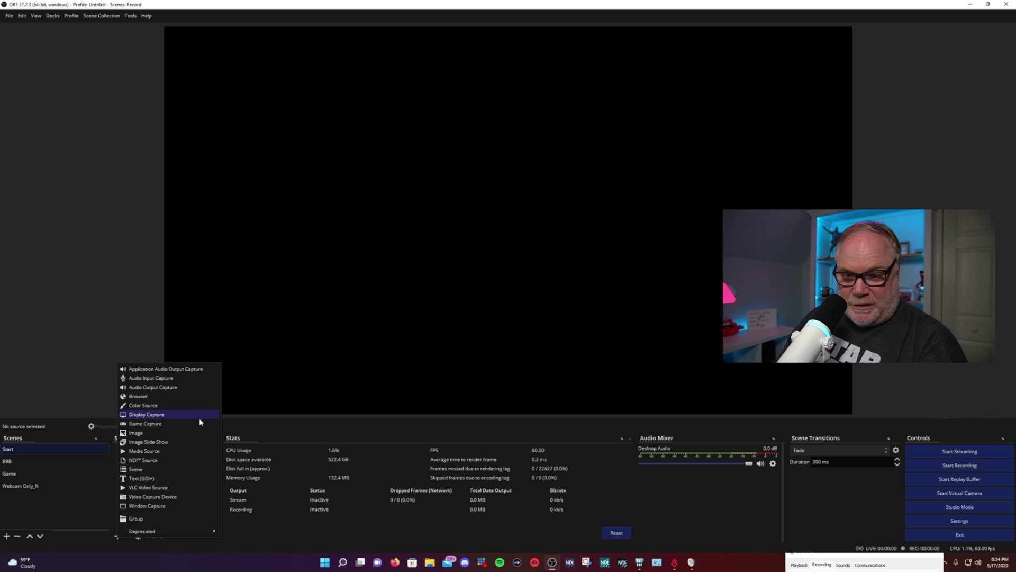
click(195, 397)
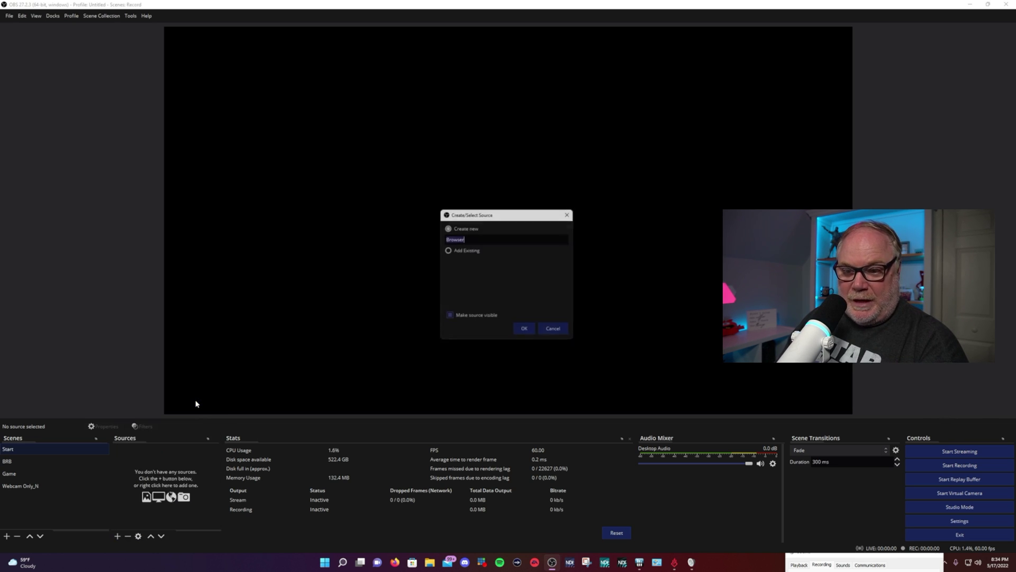
click(526, 331)
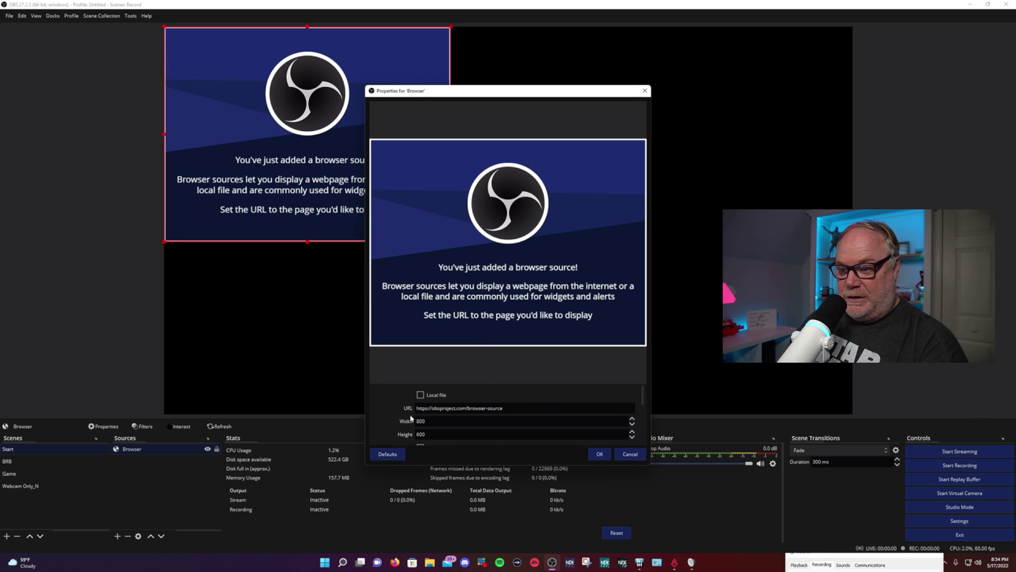
key(Tab)
text(1920)
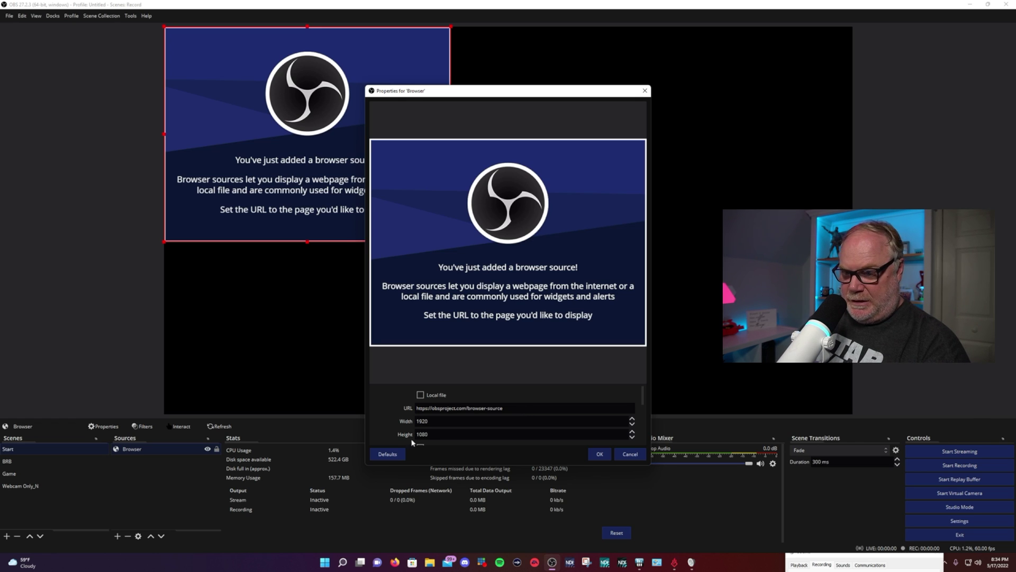
click(599, 453)
Add a new Game Capture source to the Start scene with its default settings
click(117, 536)
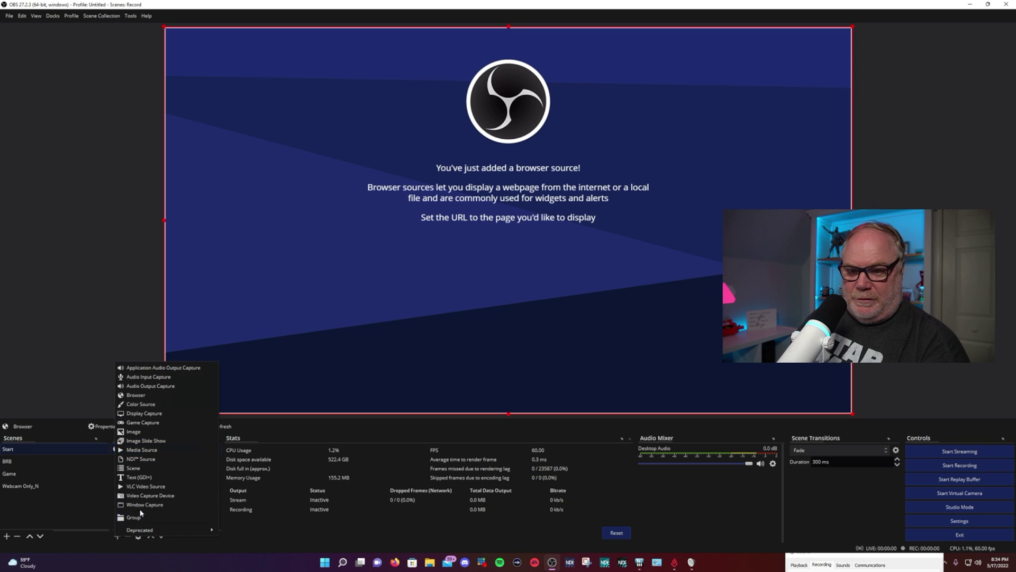
click(143, 422)
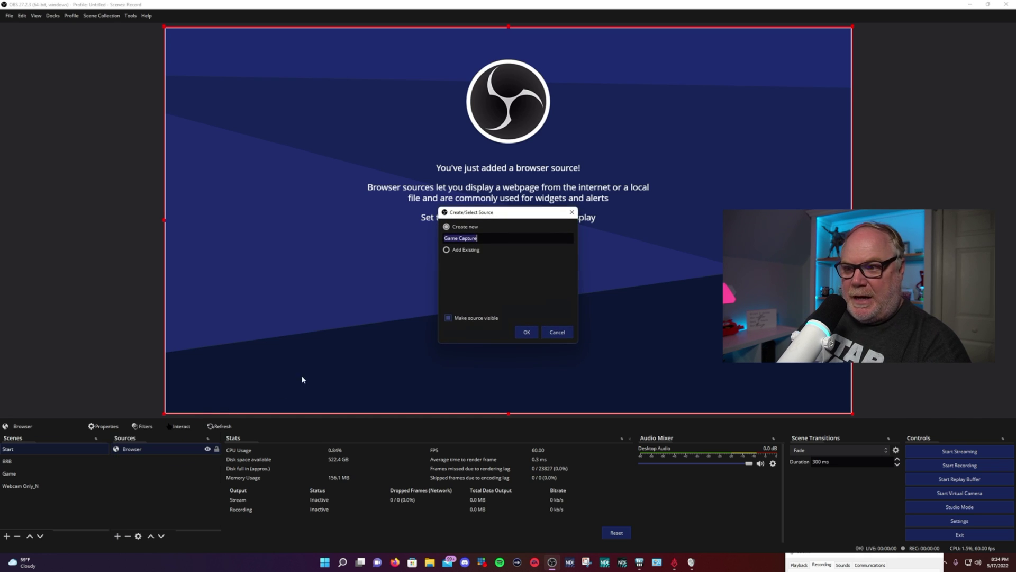
click(520, 330)
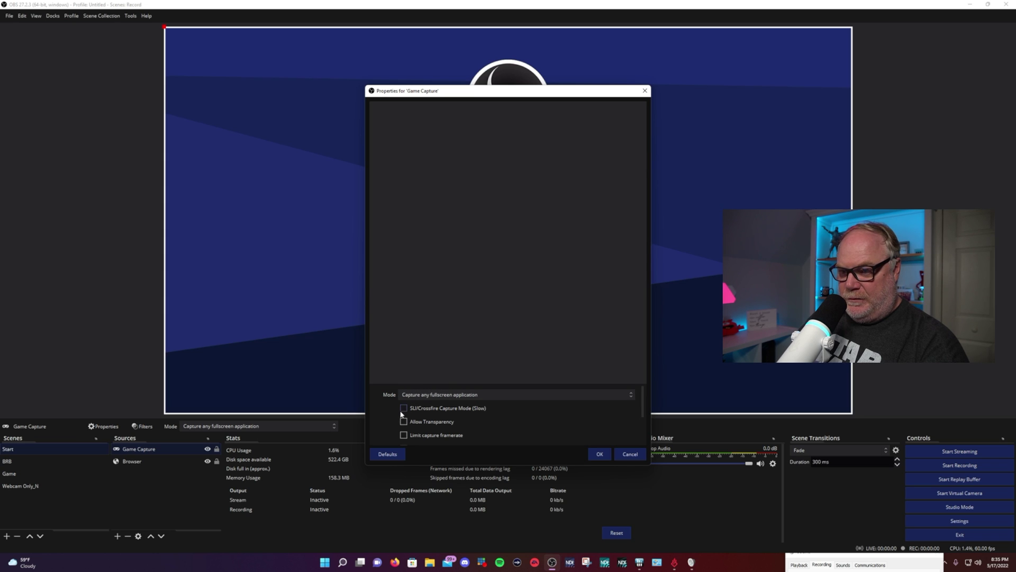
click(599, 453)
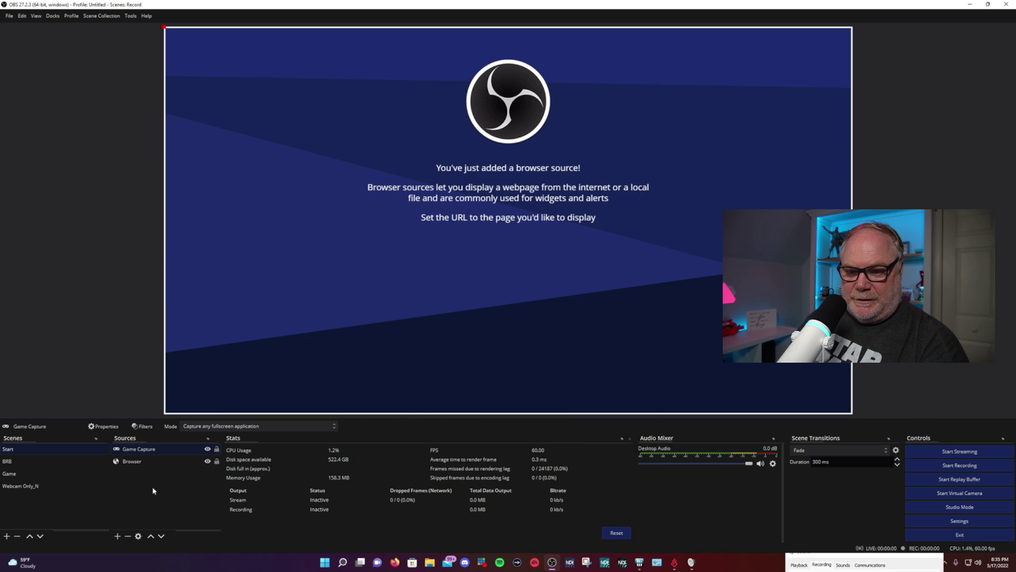
Add a new Video Capture Device source to the Start scene, using the Elgato Facecam as its device
click(118, 536)
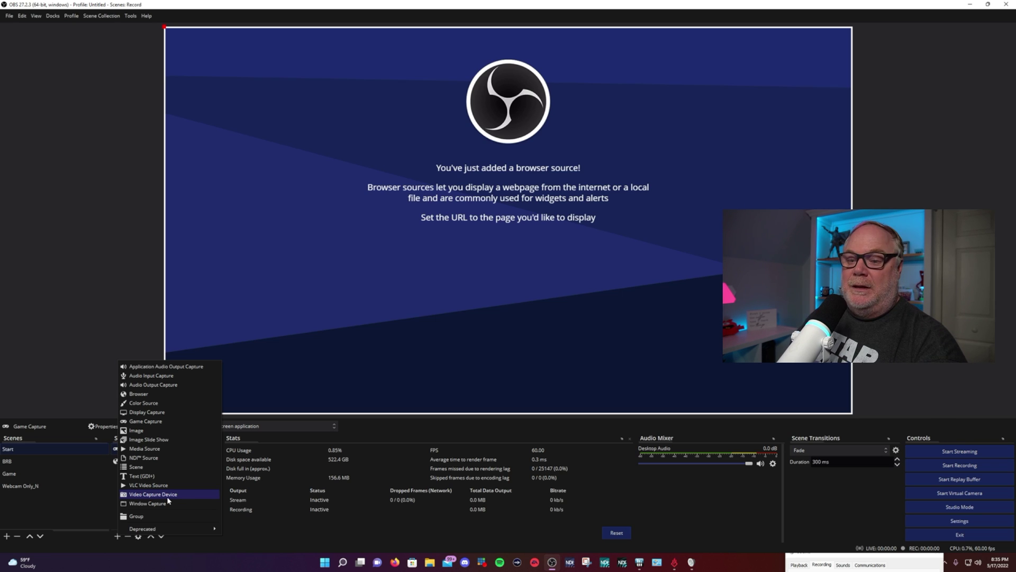
click(167, 496)
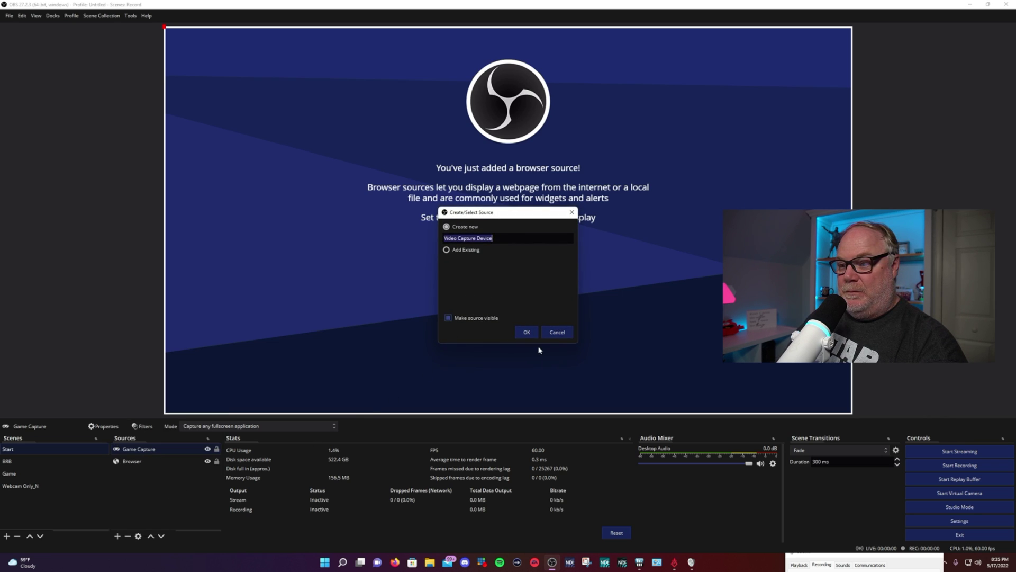
click(527, 335)
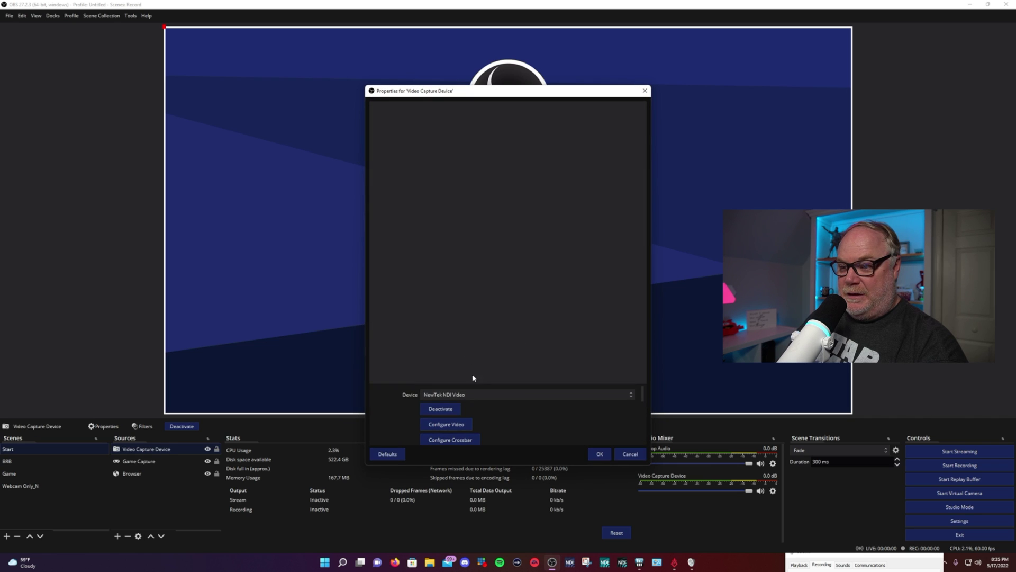
click(542, 396)
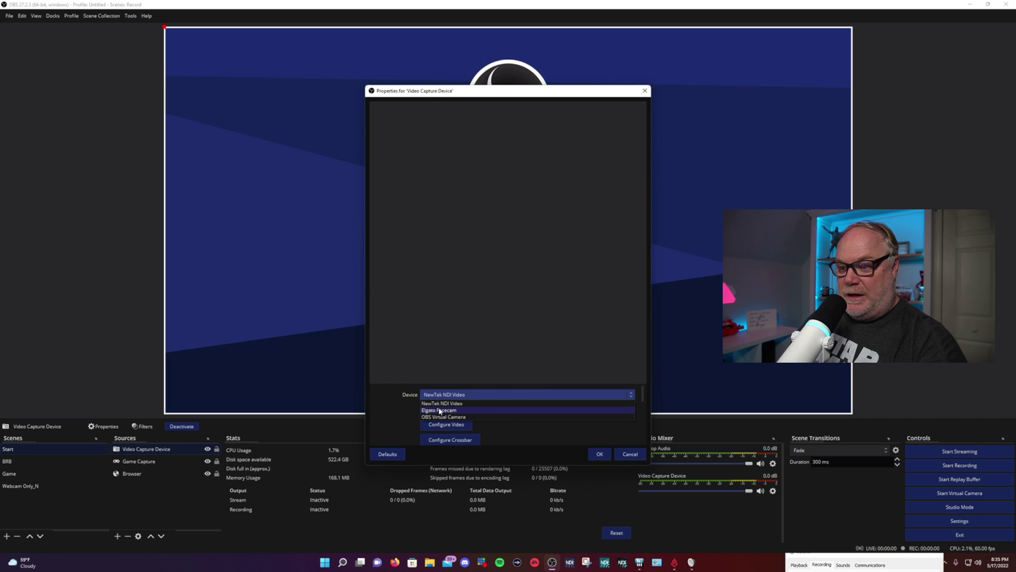
click(439, 411)
click(599, 454)
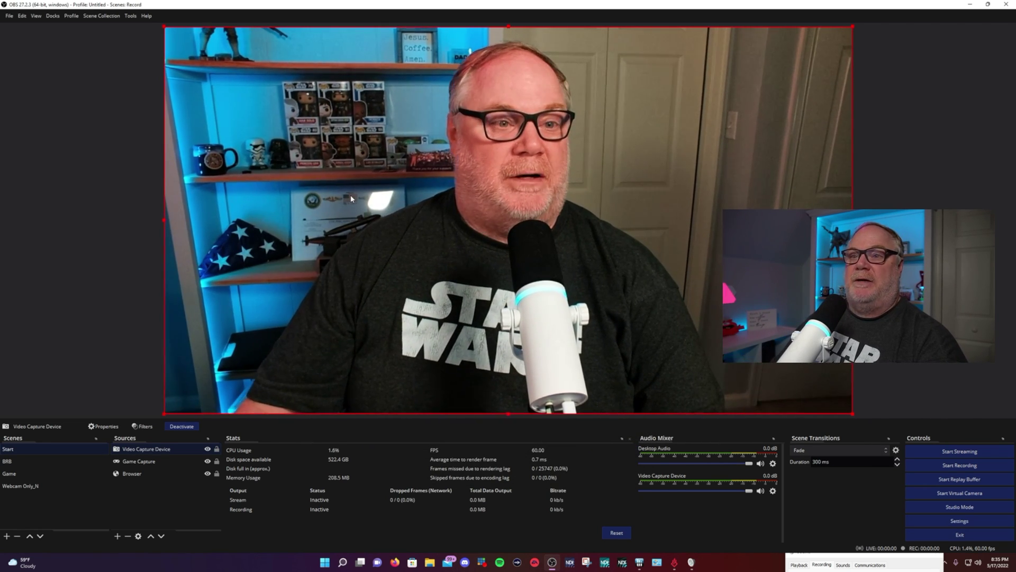
Shrink the webcam image to about a third of the canvas width and place it near the canvas's right edge
drag(164, 219, 660, 210)
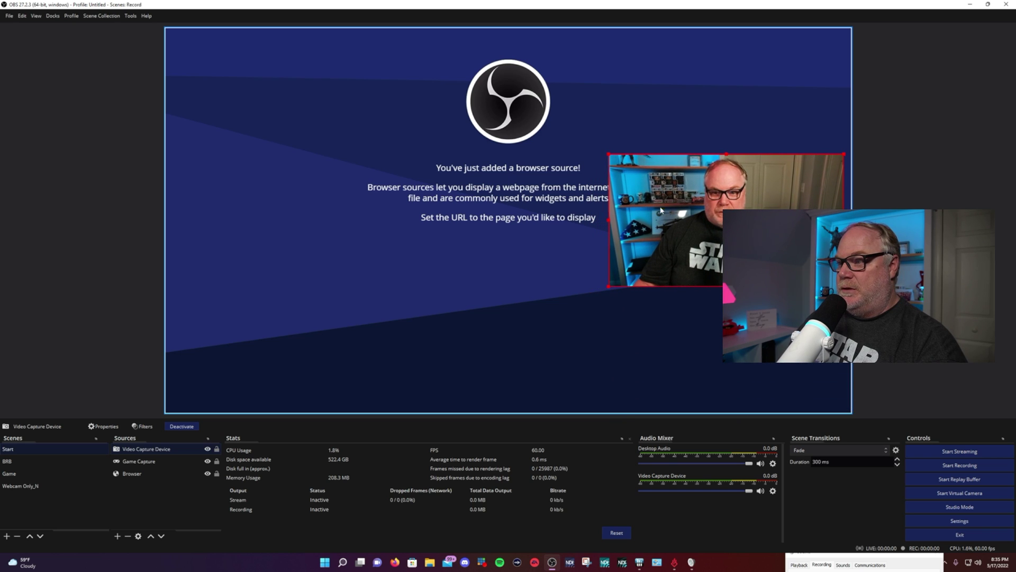
mouse_move(607, 154)
mouse_down()
mouse_move(631, 165)
mouse_move(608, 155)
mouse_up()
mouse_move(680, 194)
mouse_down()
mouse_move(695, 198)
mouse_move(669, 192)
mouse_up()
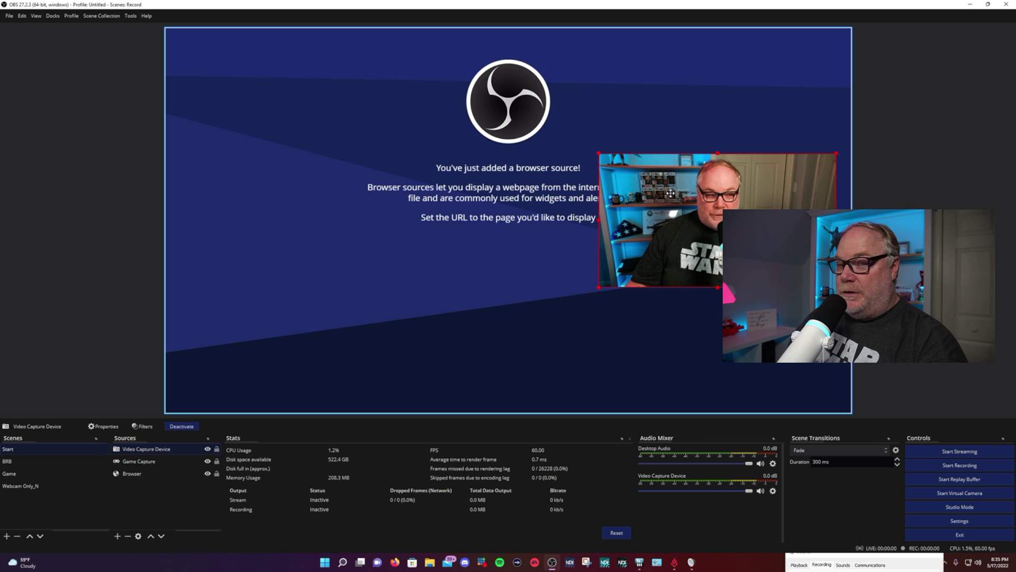
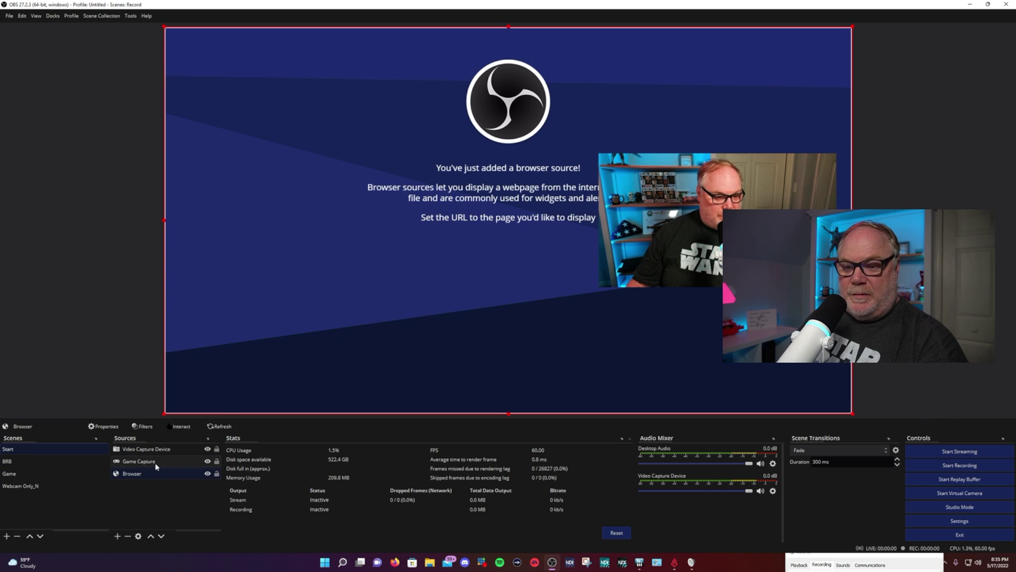
Remove the Video Capture Device source from the Start scene
click(169, 449)
click(128, 536)
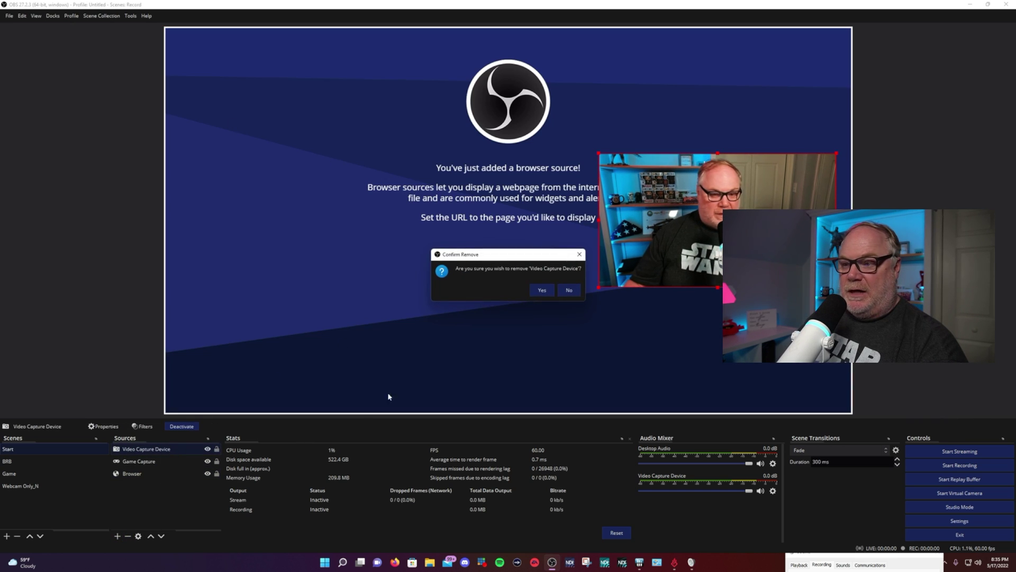
click(541, 290)
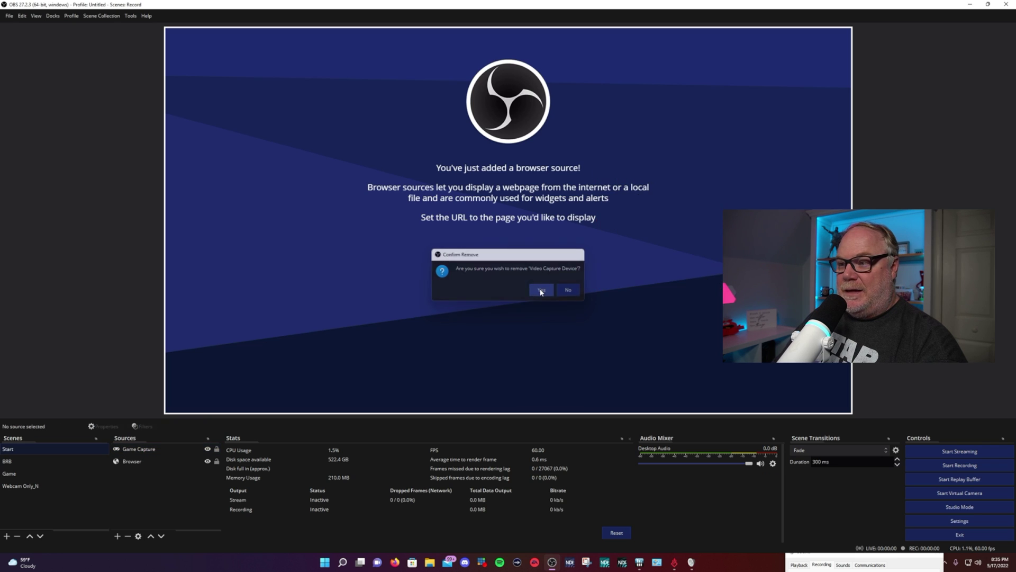
Add a new Video Capture Device source named Facecam to the Webcam Only_N scene, using the webcam as its device
click(38, 460)
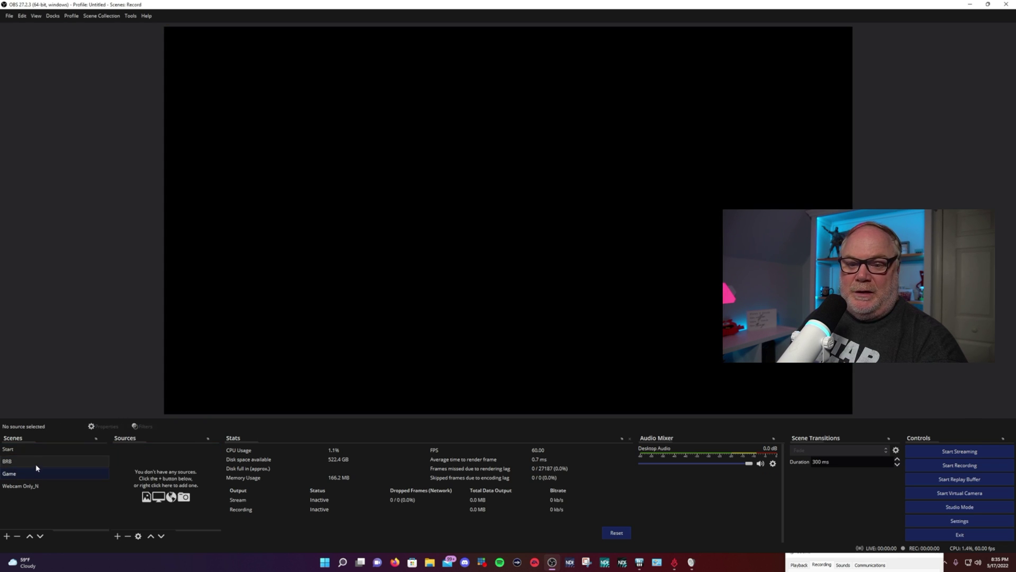
click(41, 449)
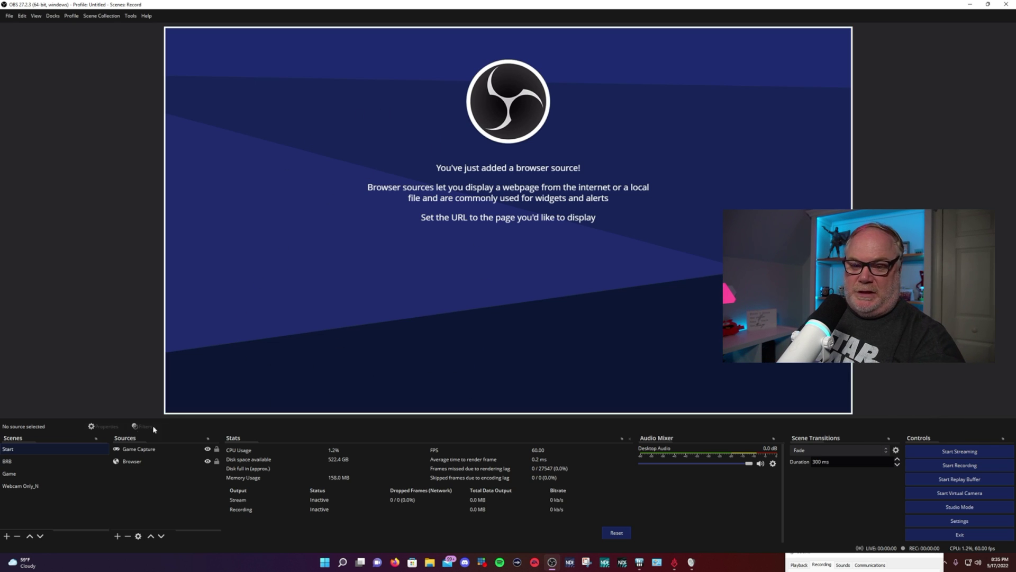
click(30, 487)
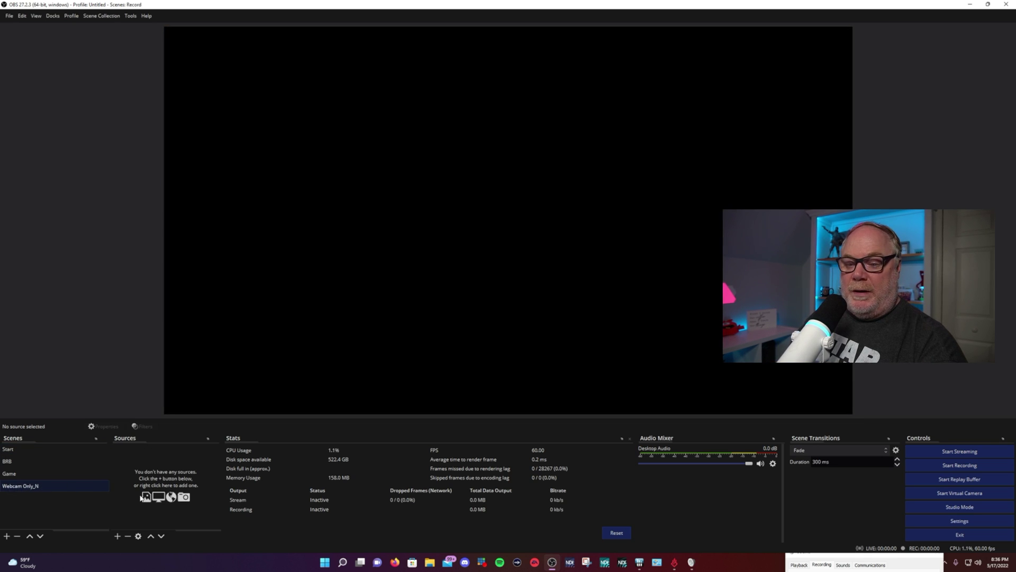
click(118, 536)
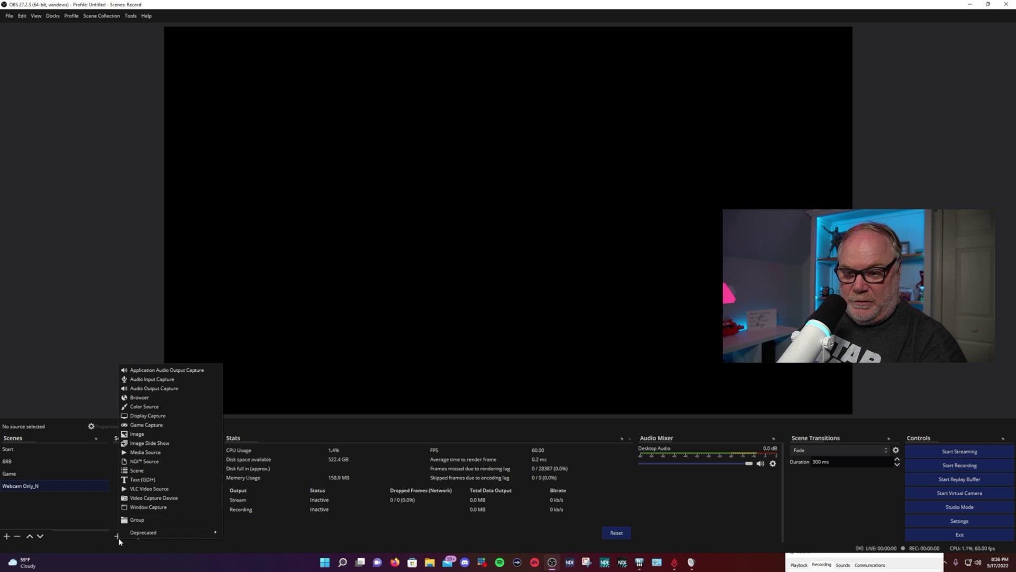
click(163, 500)
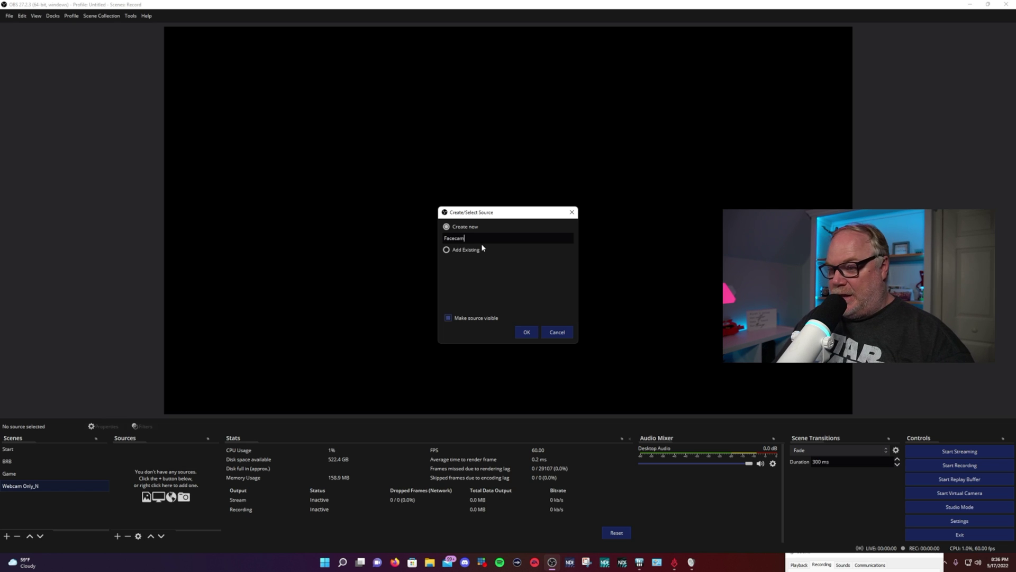
click(526, 333)
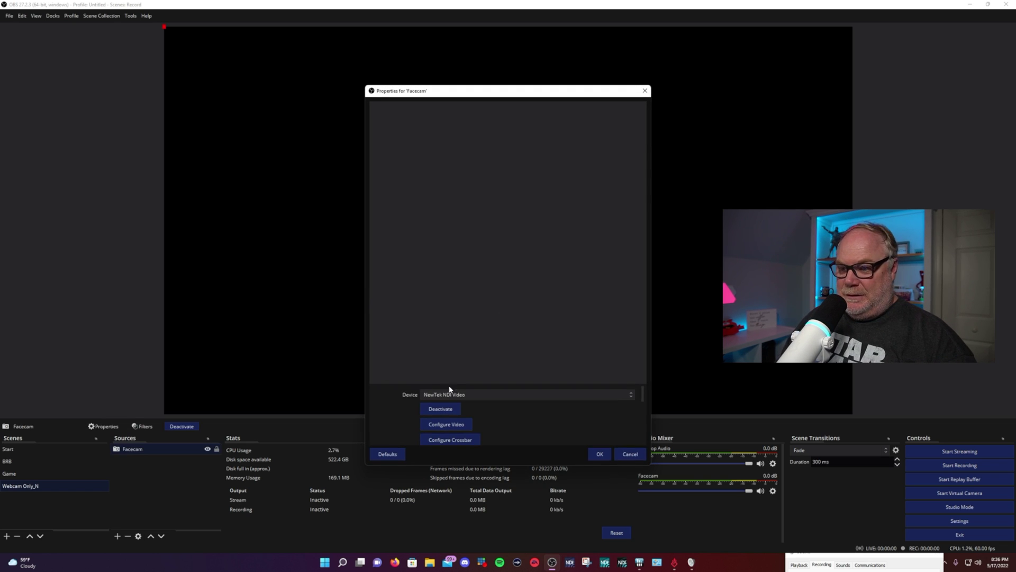
click(476, 395)
click(479, 411)
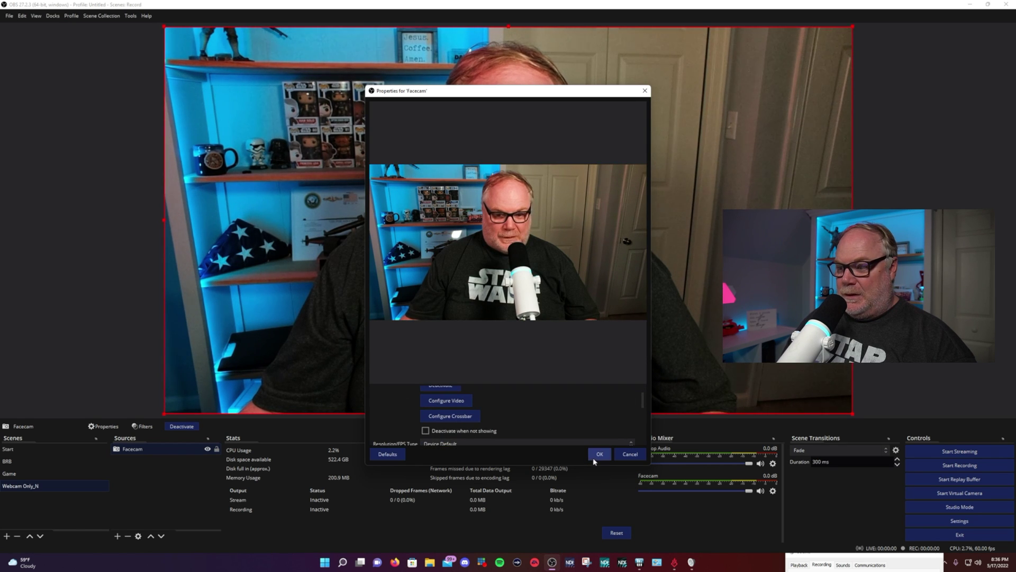
click(595, 455)
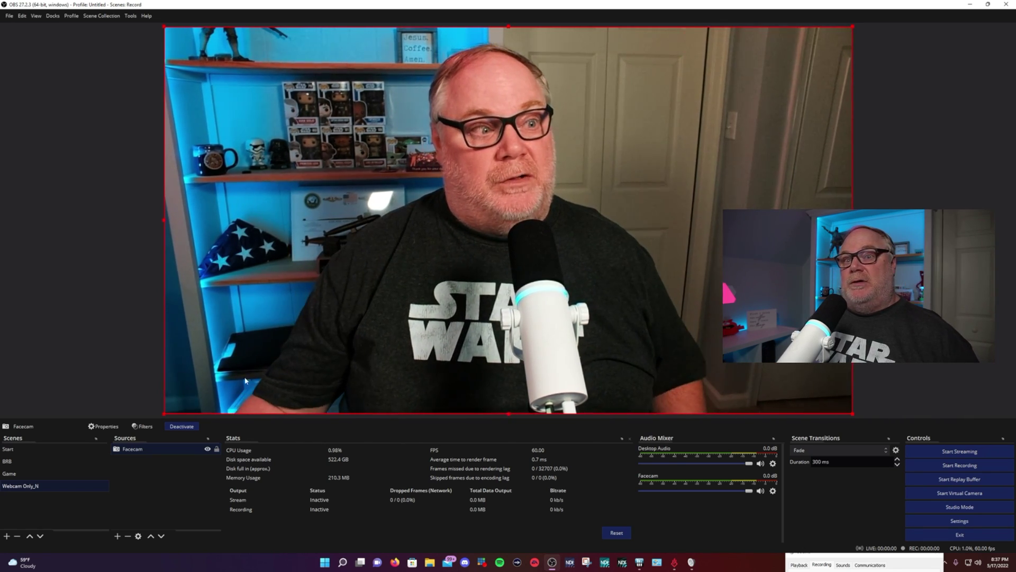
Add the existing Webcam Only_N scene as a source in the Game scene
click(30, 472)
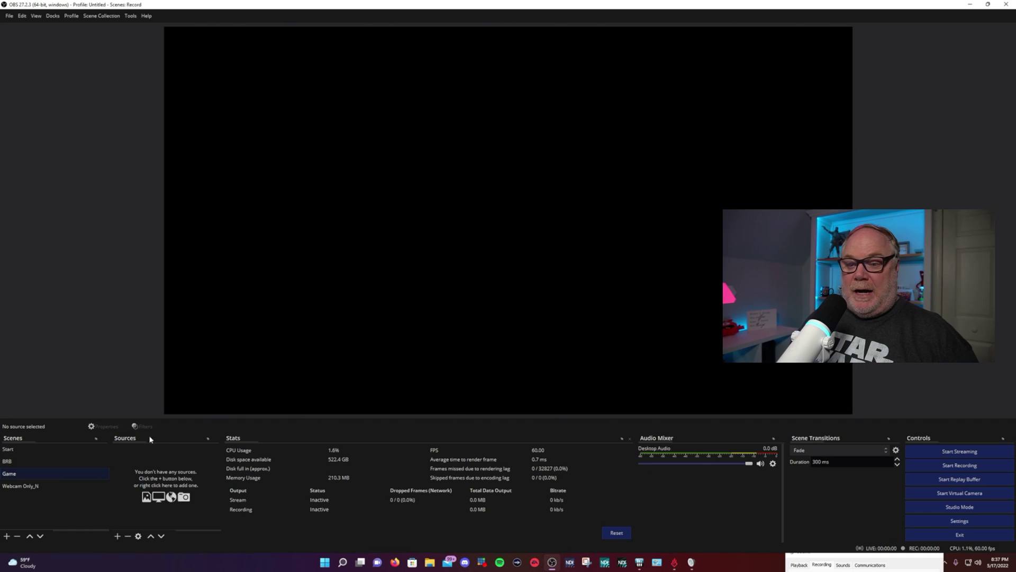
click(118, 536)
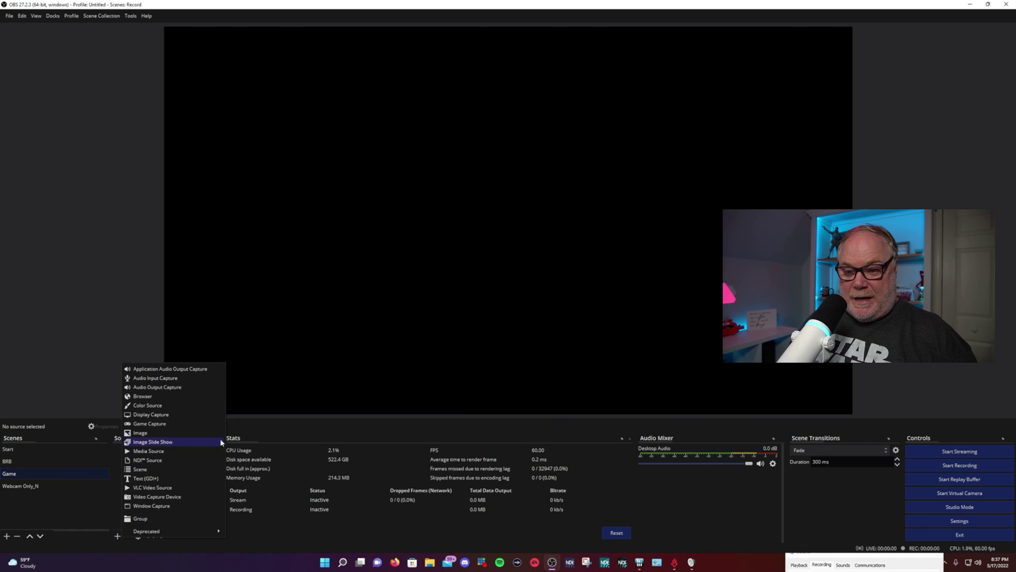
click(140, 469)
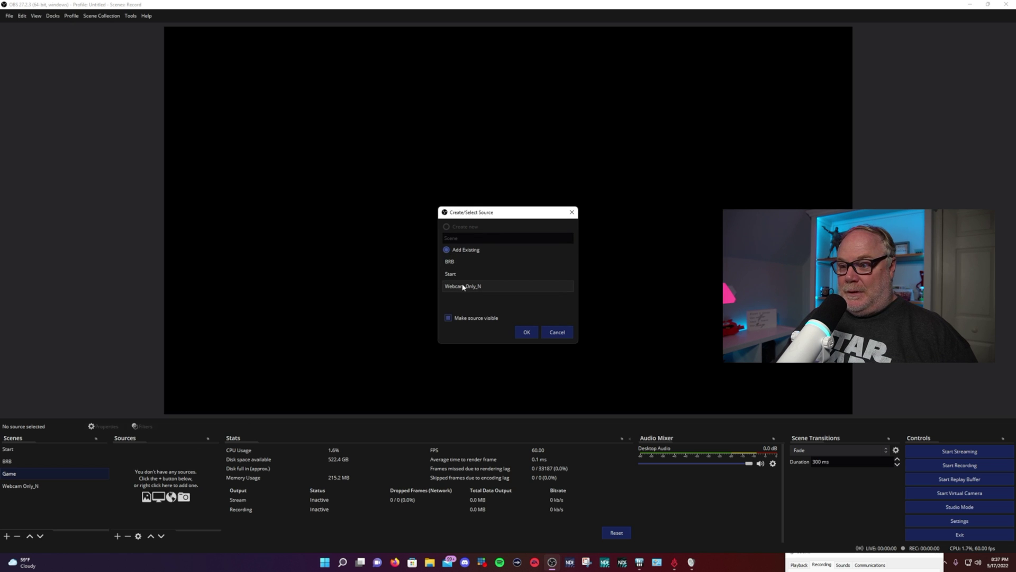
click(523, 337)
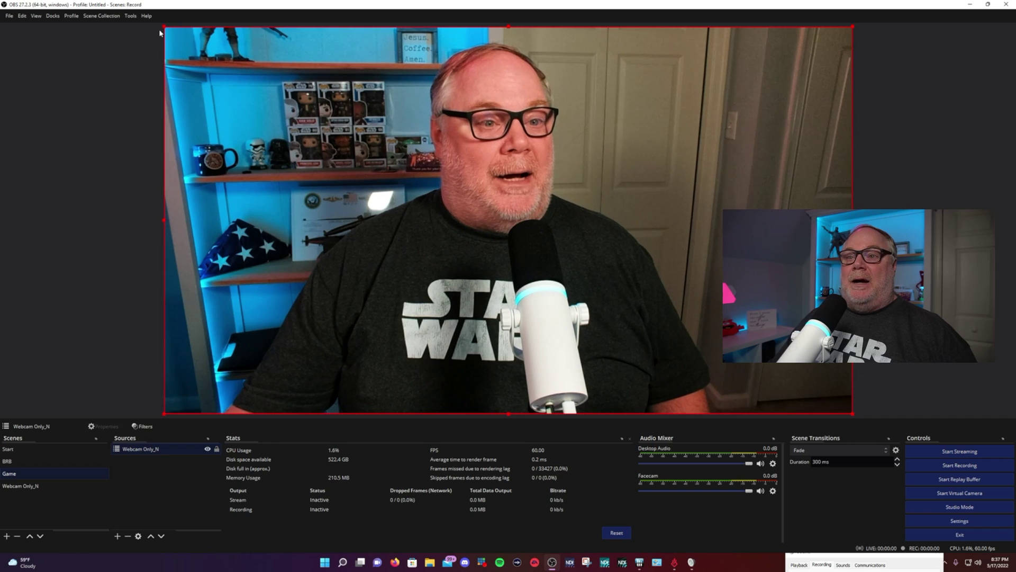
Shrink the nested webcam scene to about a quarter of the canvas width and place it near the canvas's right edge
drag(159, 33, 584, 311)
drag(656, 330, 641, 177)
drag(573, 112, 675, 168)
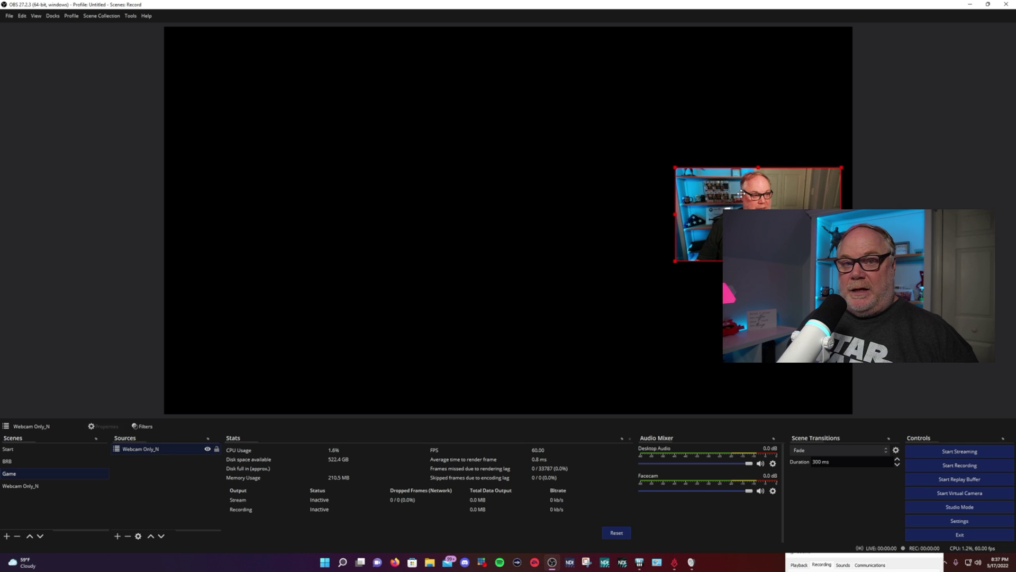
Add hiemote112.png from the Pictures folder as a new Image source in the Webcam Only_N scene and place it in the canvas's lower-right corner
click(38, 486)
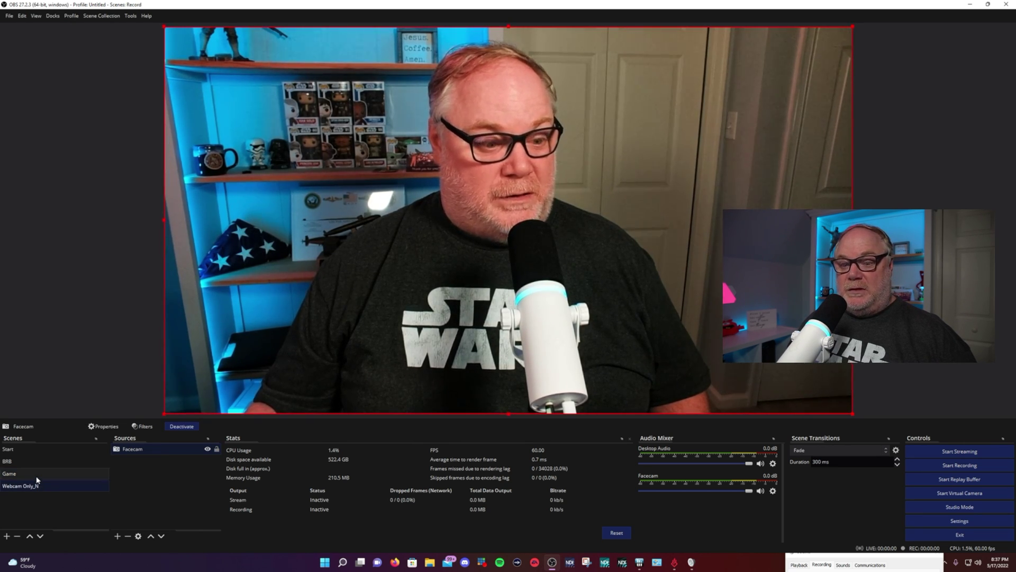
click(37, 477)
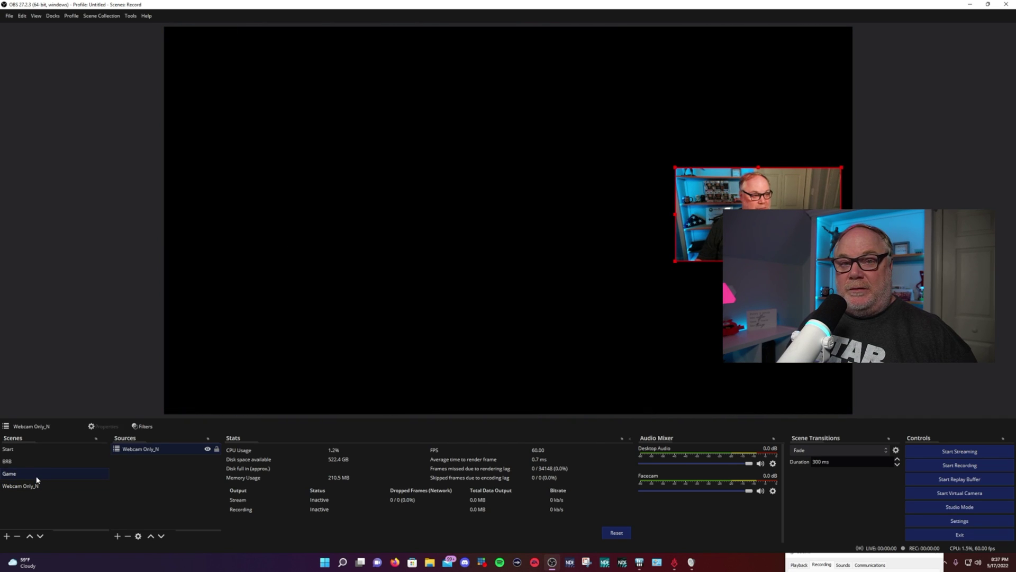
click(47, 486)
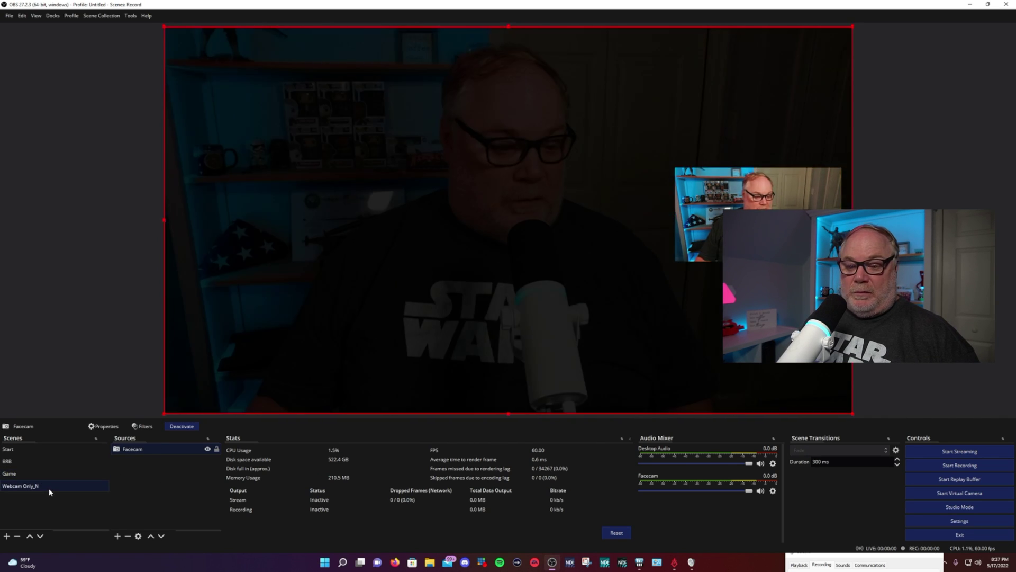
click(118, 536)
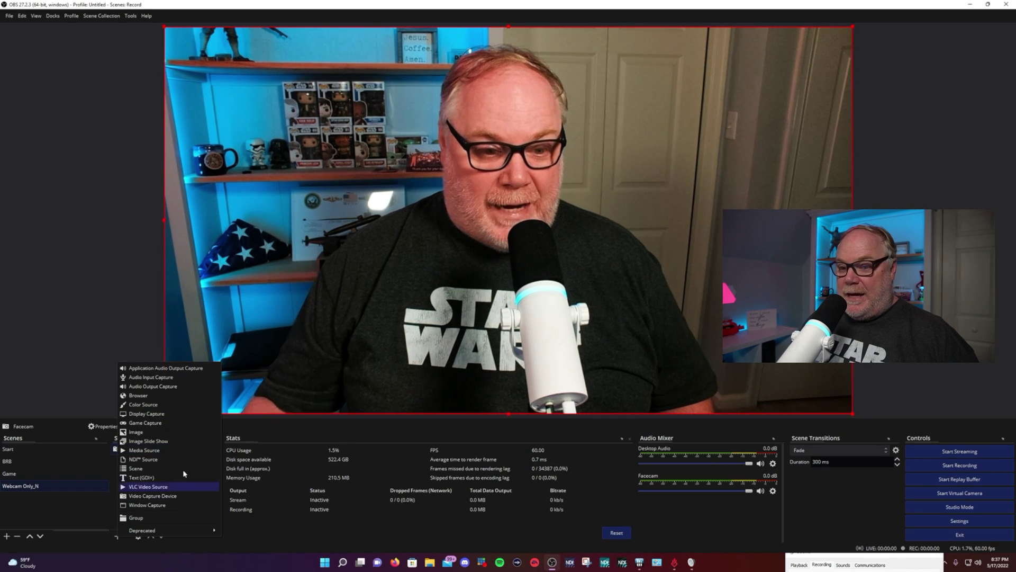
click(172, 432)
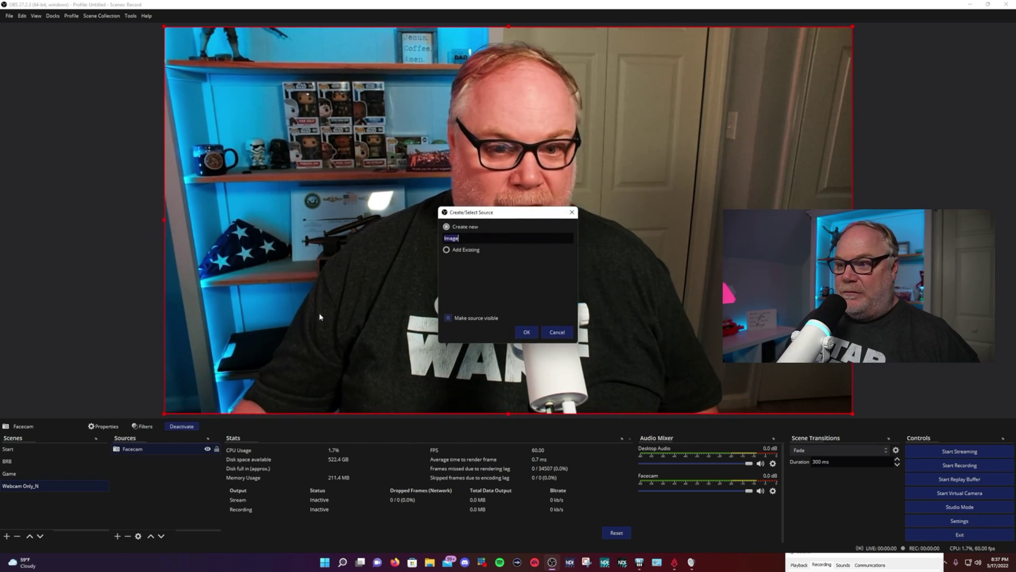
click(522, 334)
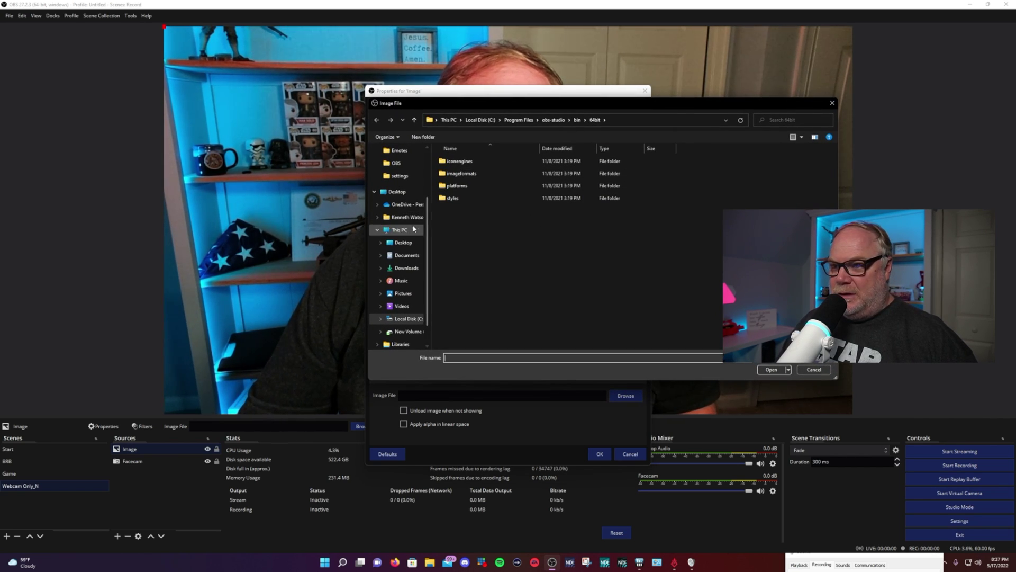
click(403, 293)
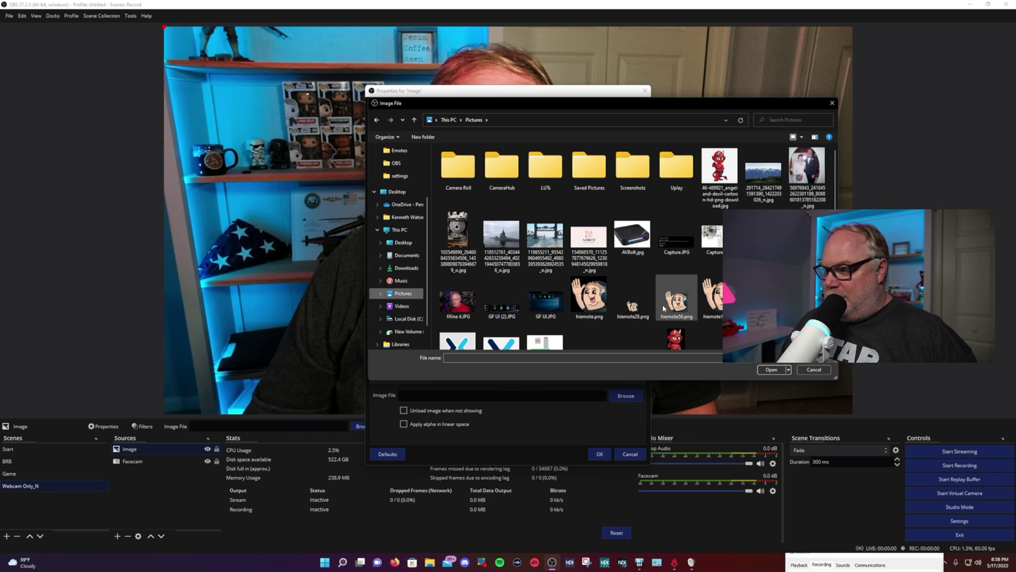
click(774, 369)
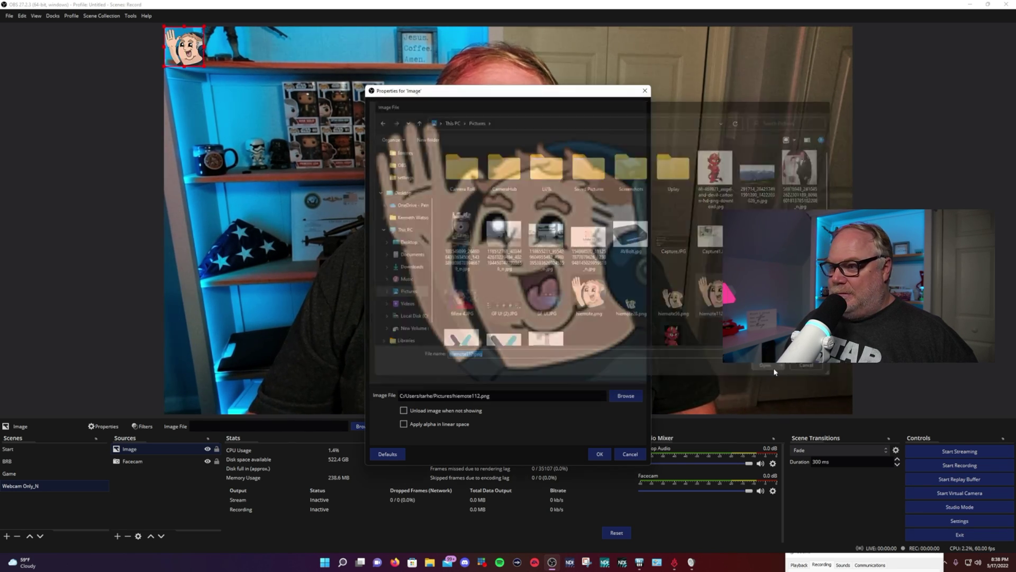
click(598, 454)
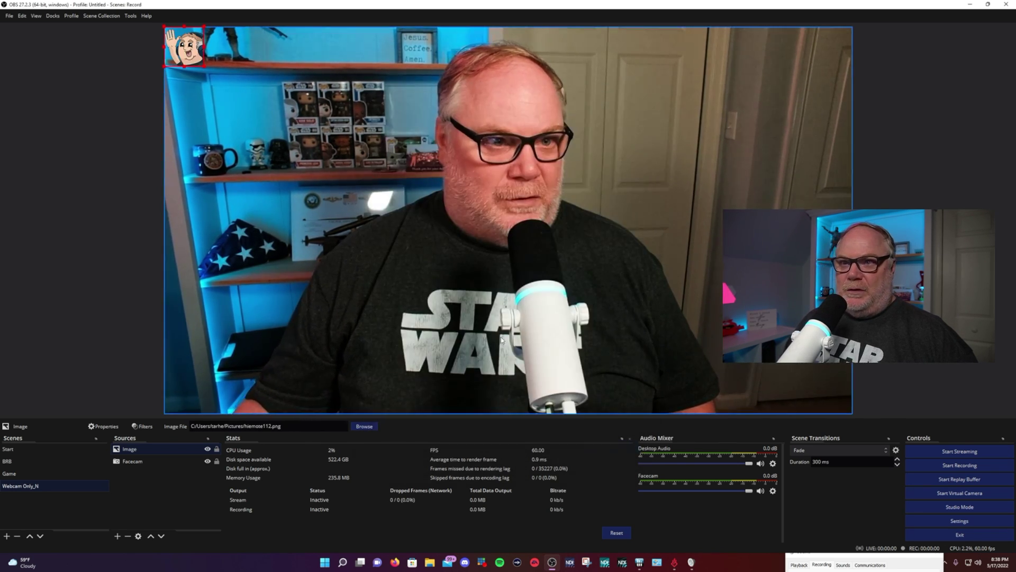
drag(185, 47, 833, 394)
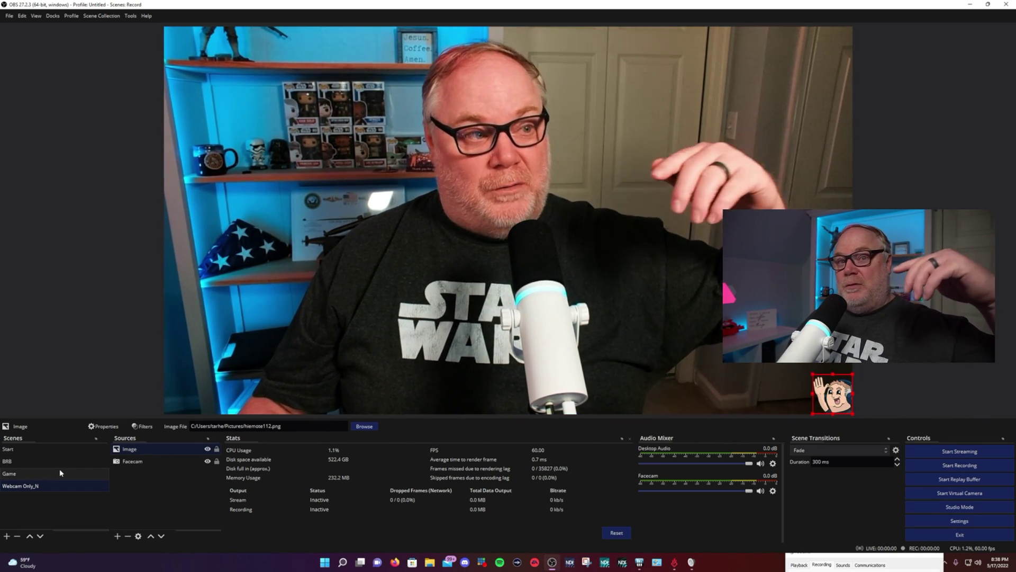
Switch among the Game, BRB and Webcam Only_N scenes to compare how the webcam scene appears in them
click(60, 468)
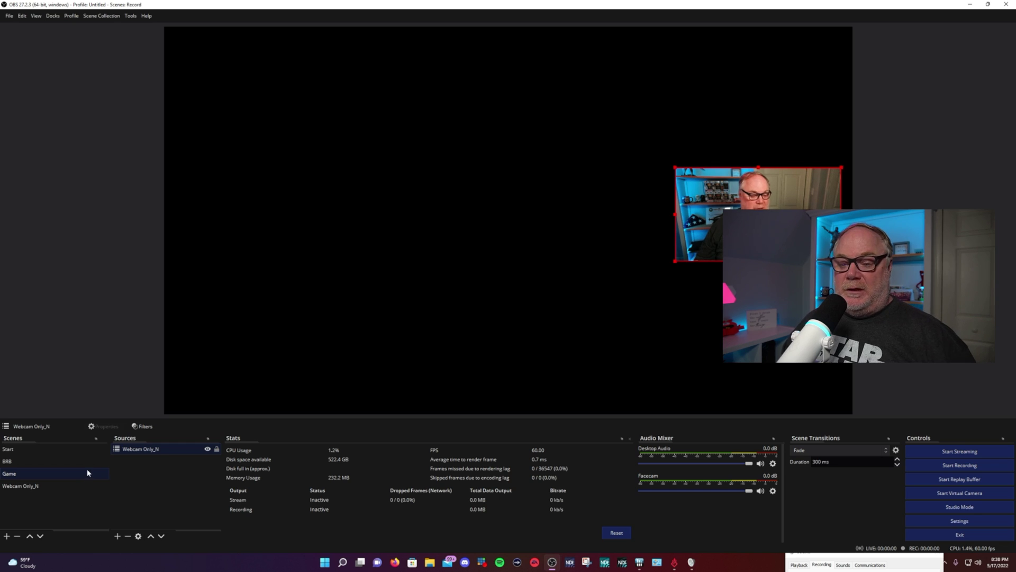
click(48, 463)
click(46, 475)
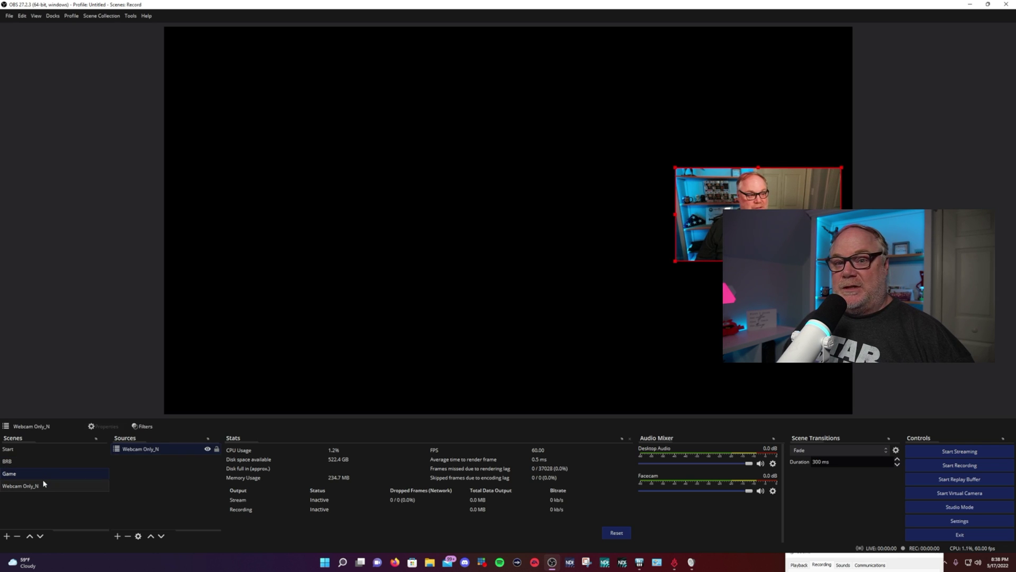
click(43, 485)
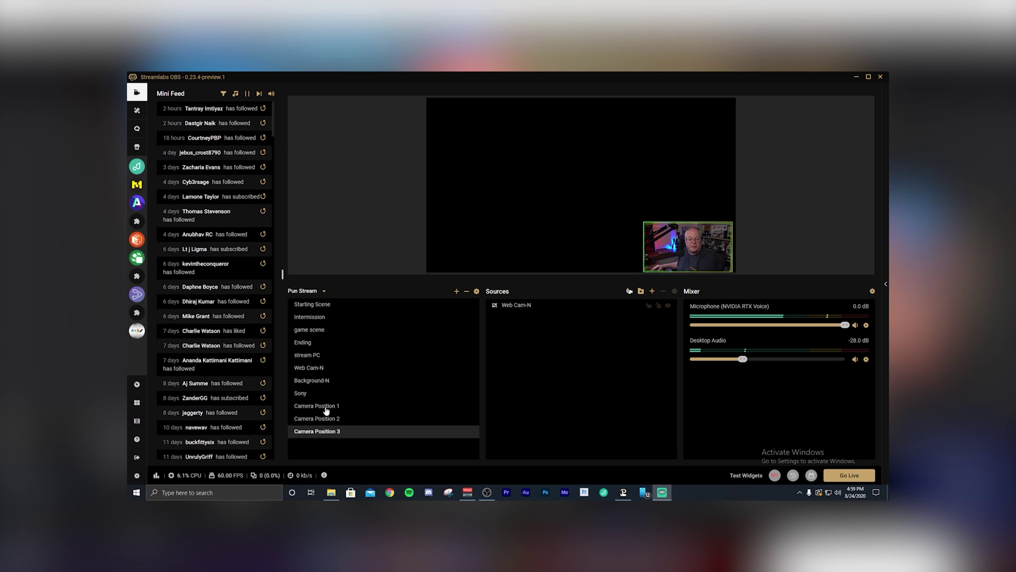
In Streamlabs OBS, switch among the Camera Position 1, 2 and 3 scenes to compare the webcam placements
click(326, 407)
click(328, 419)
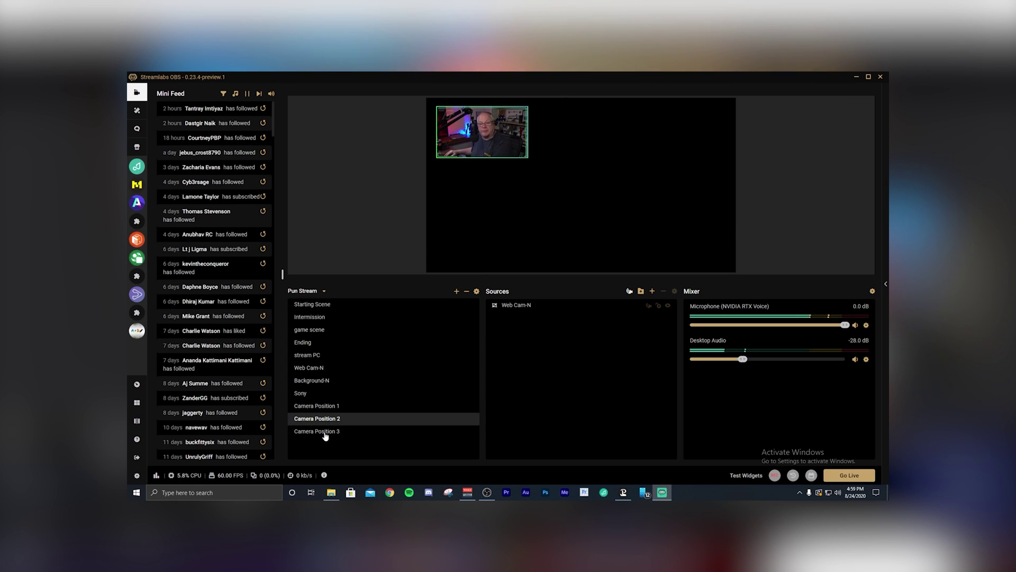
click(325, 432)
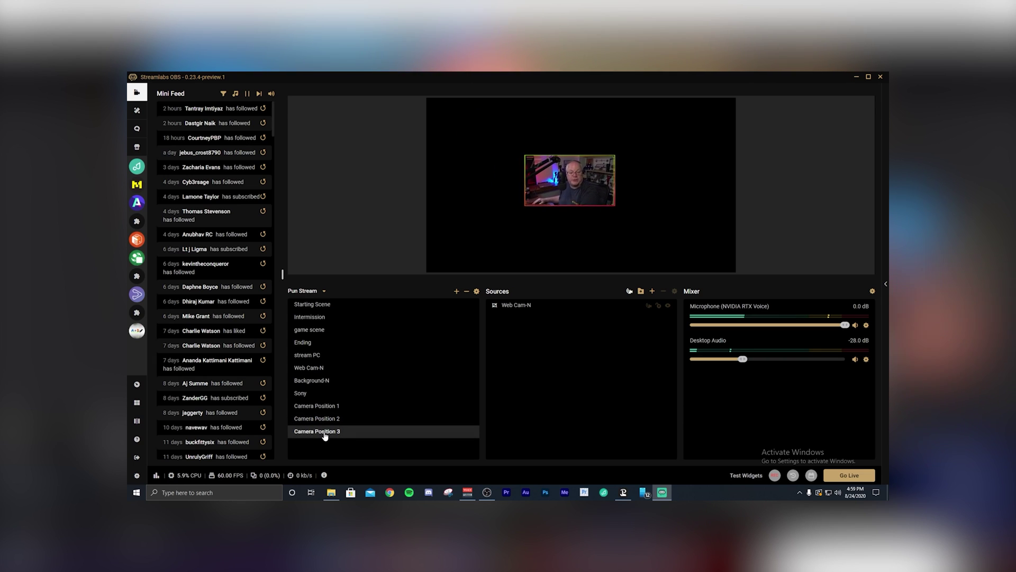
click(328, 407)
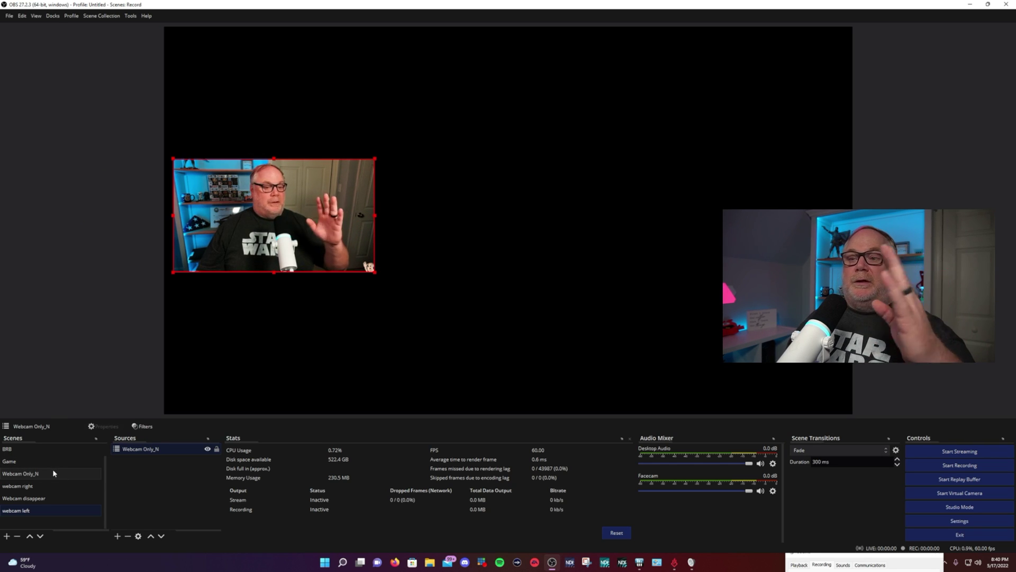
Back in OBS Studio, review the contents of the Start, BRB and Webcam Only_N scenes
scroll(53, 474, up, 1)
click(48, 451)
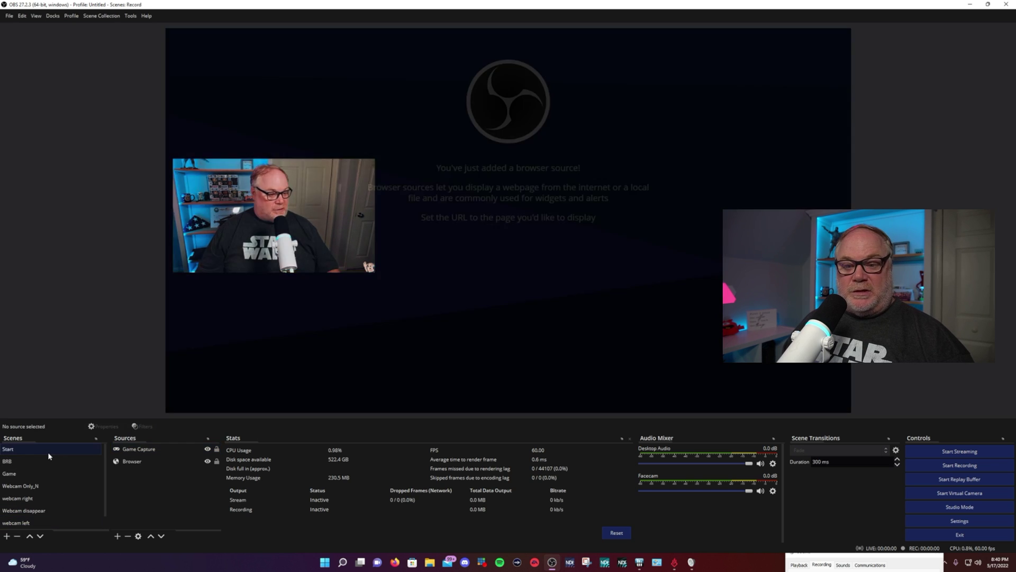
click(49, 460)
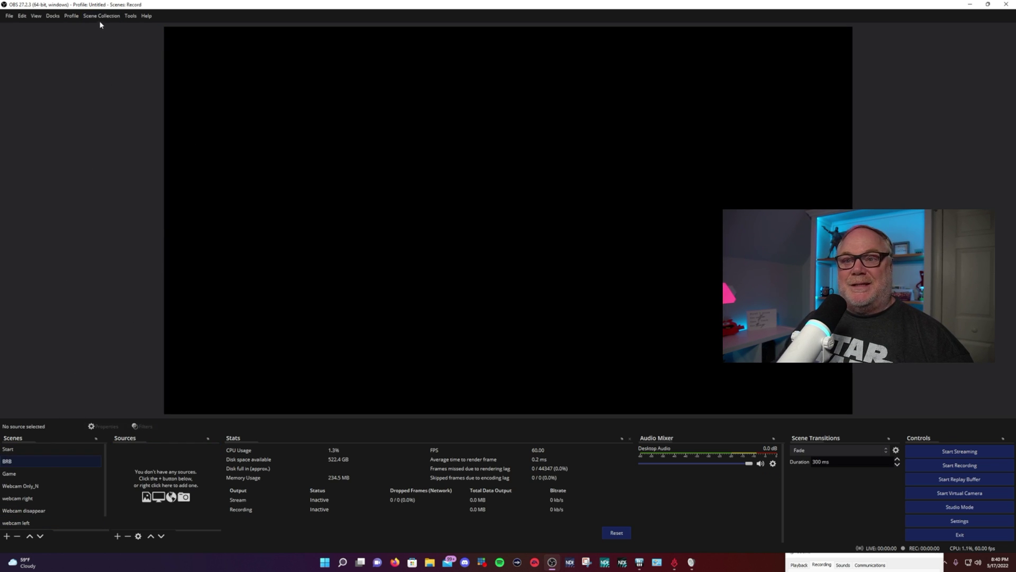
click(53, 486)
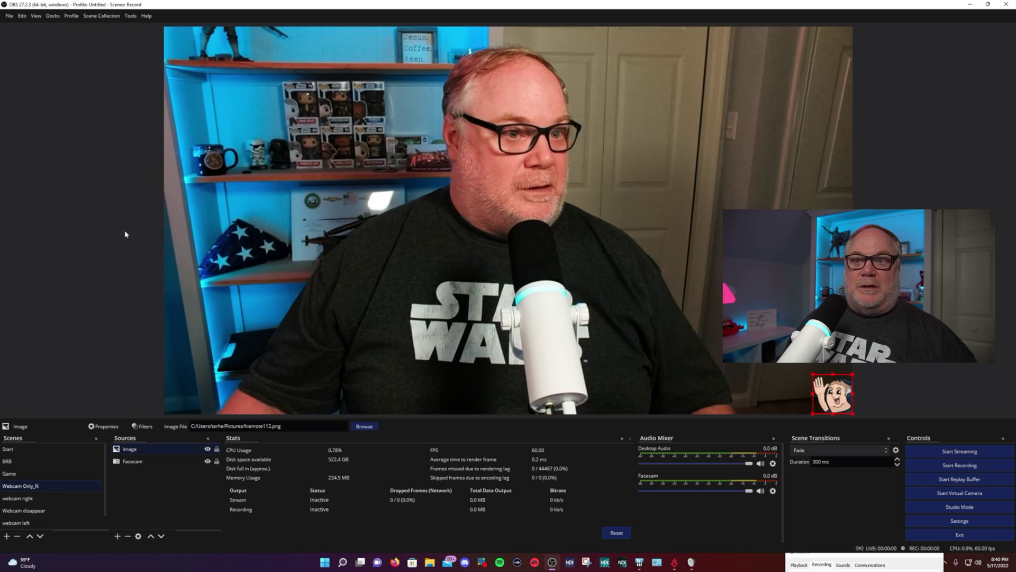
Create a new scene collection named Record Only
click(102, 16)
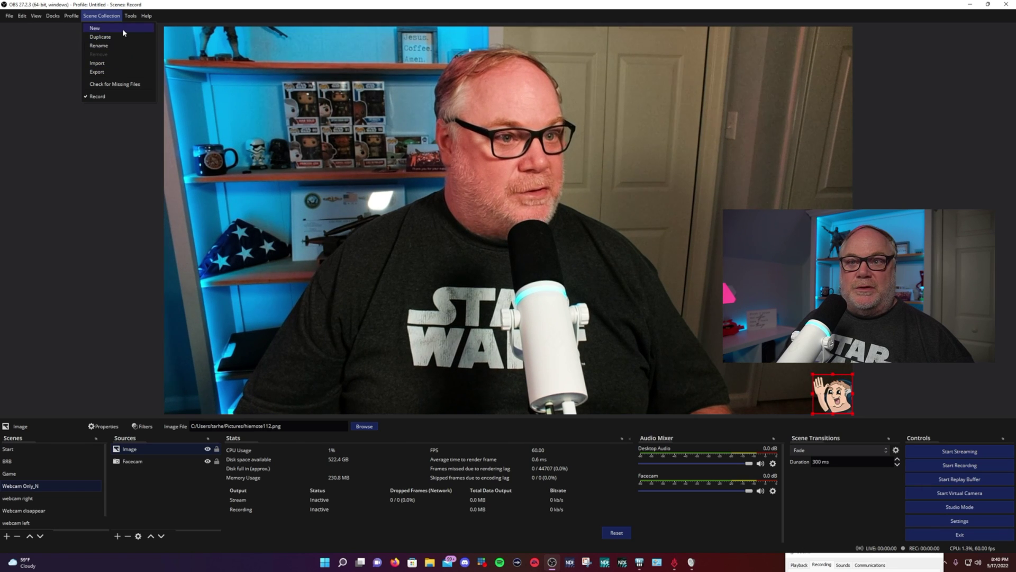
click(122, 28)
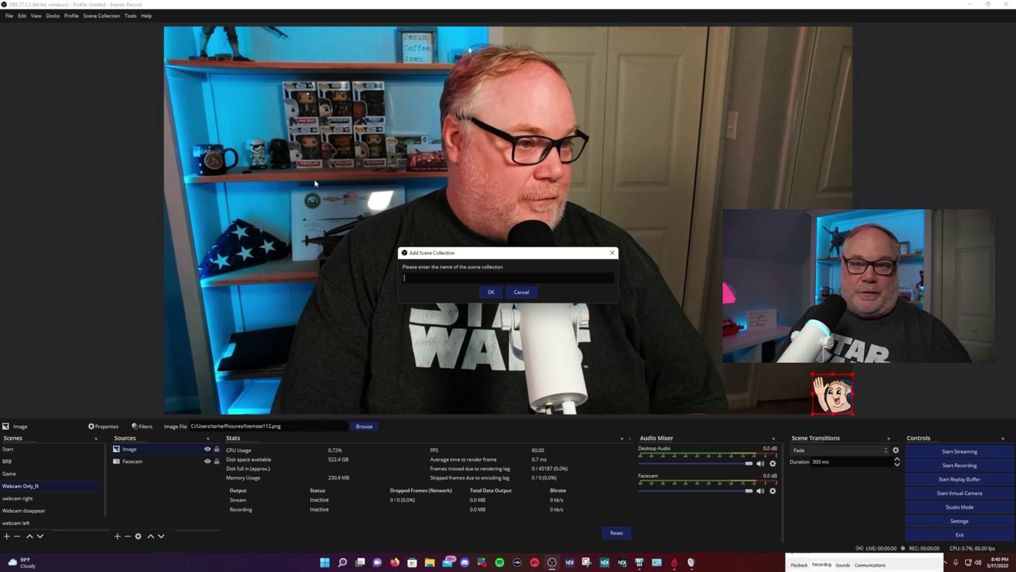
text(Record Only)
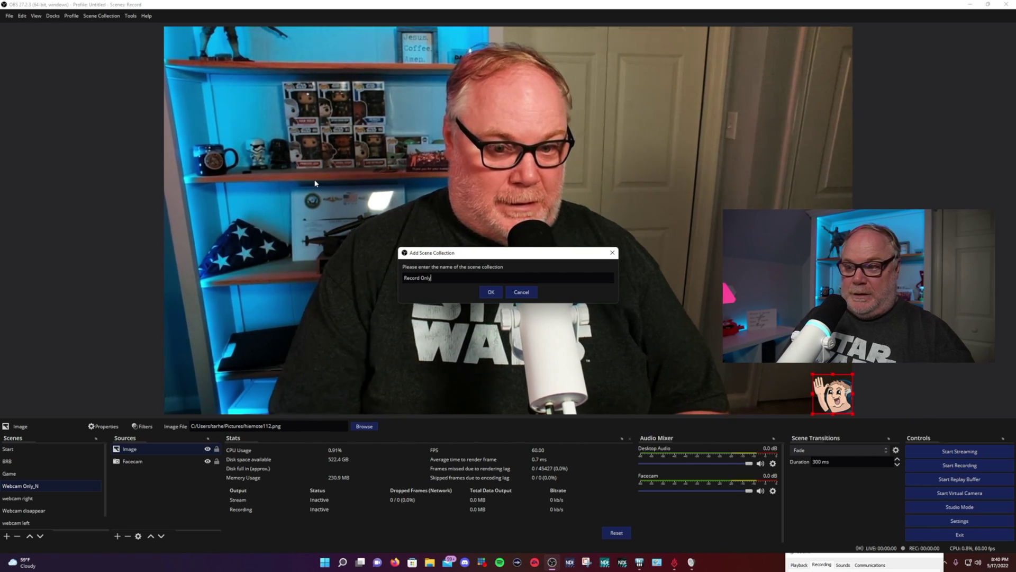
click(490, 292)
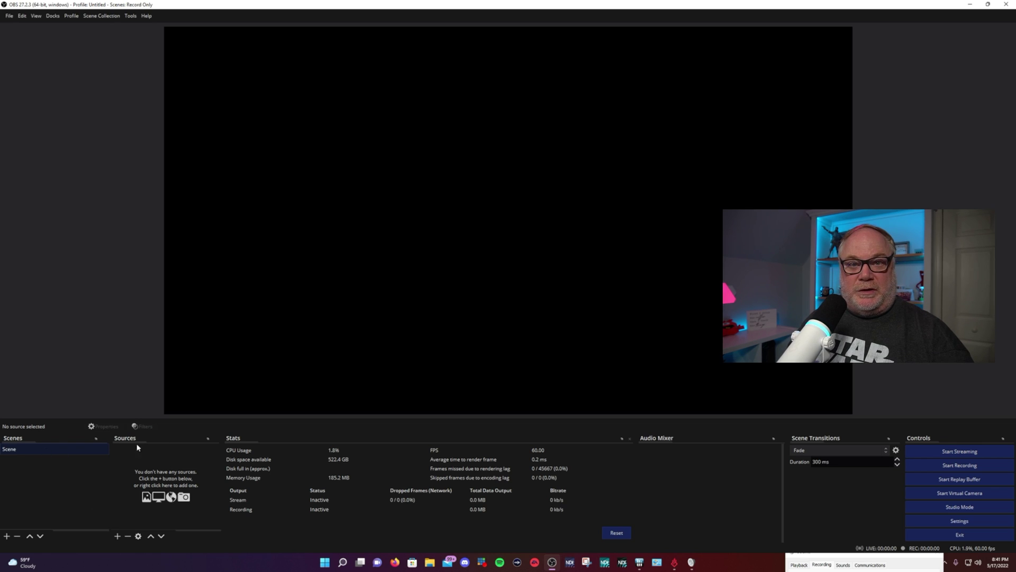
Switch back to the Record scene collection and rename it Main Stream Scenes
click(93, 17)
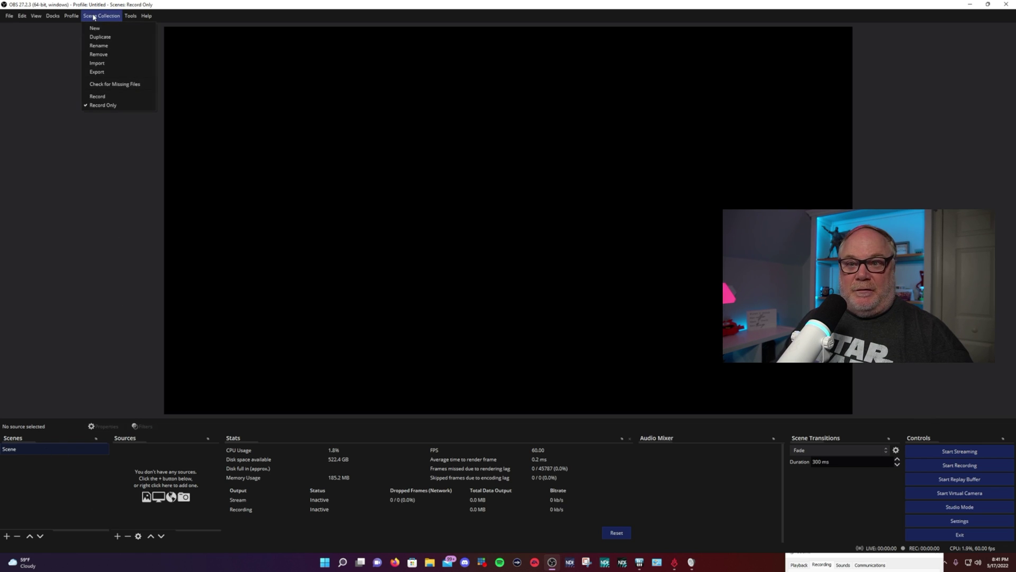
click(105, 97)
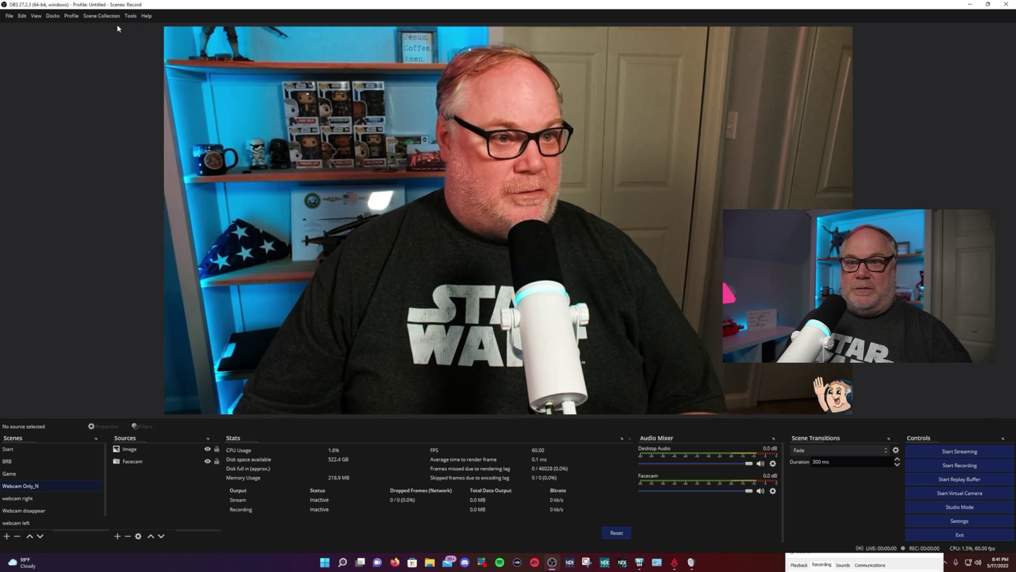
click(102, 16)
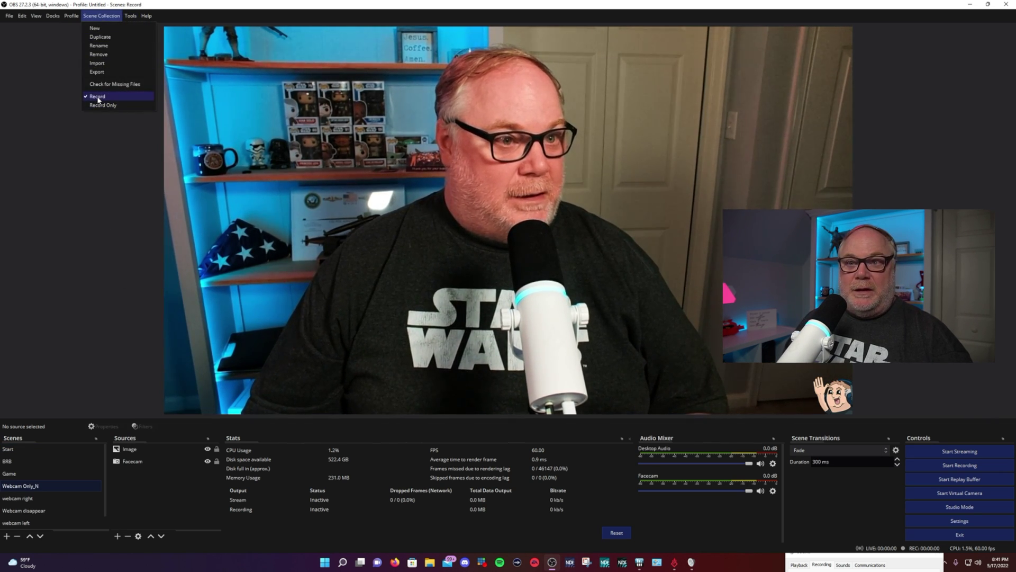
click(98, 46)
text(Main)
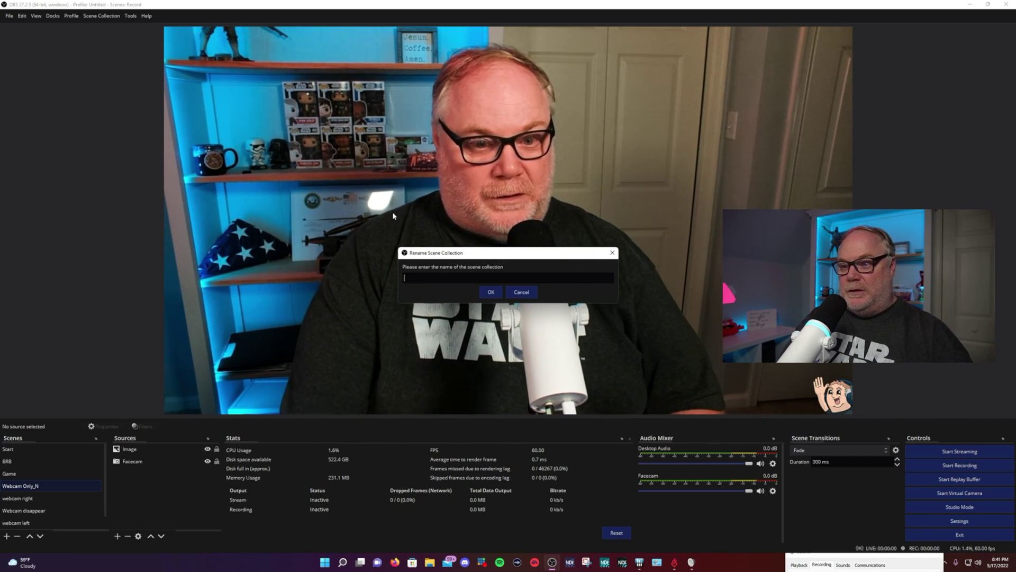
text( Stream Sce)
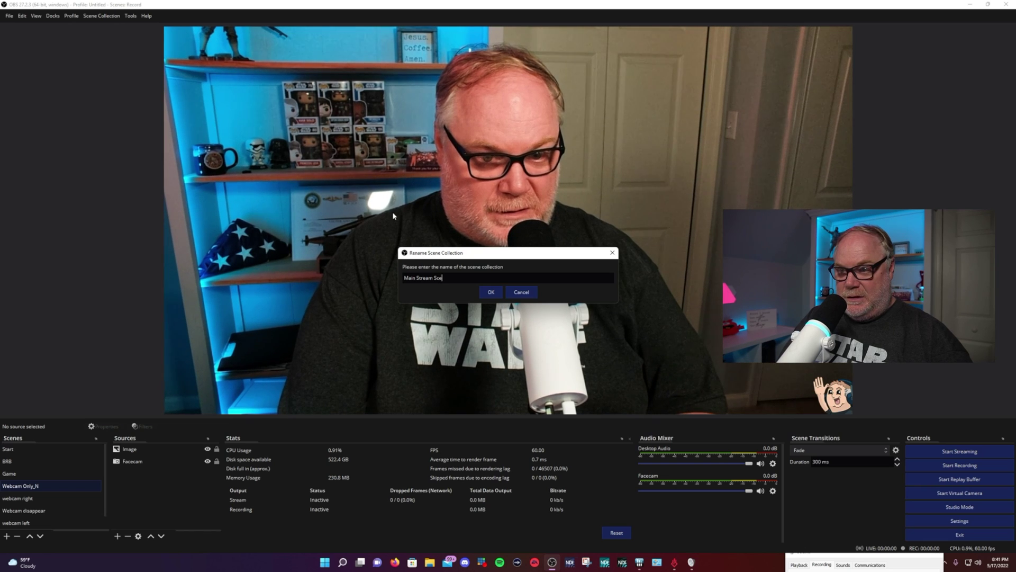
text(nes)
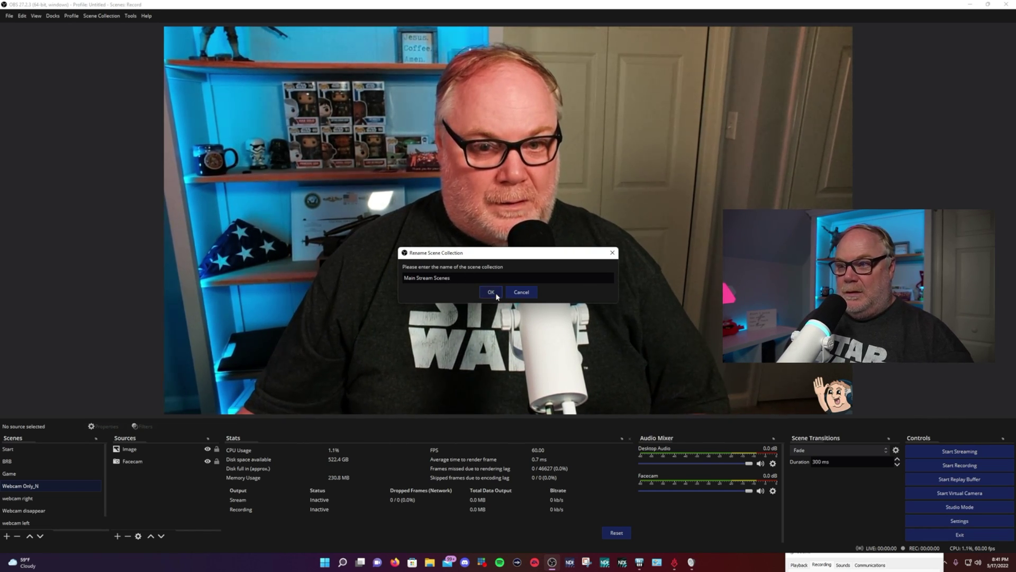
click(491, 293)
Check the list of scene collections, switch to Record Only, and return to Main Stream Scenes
click(93, 16)
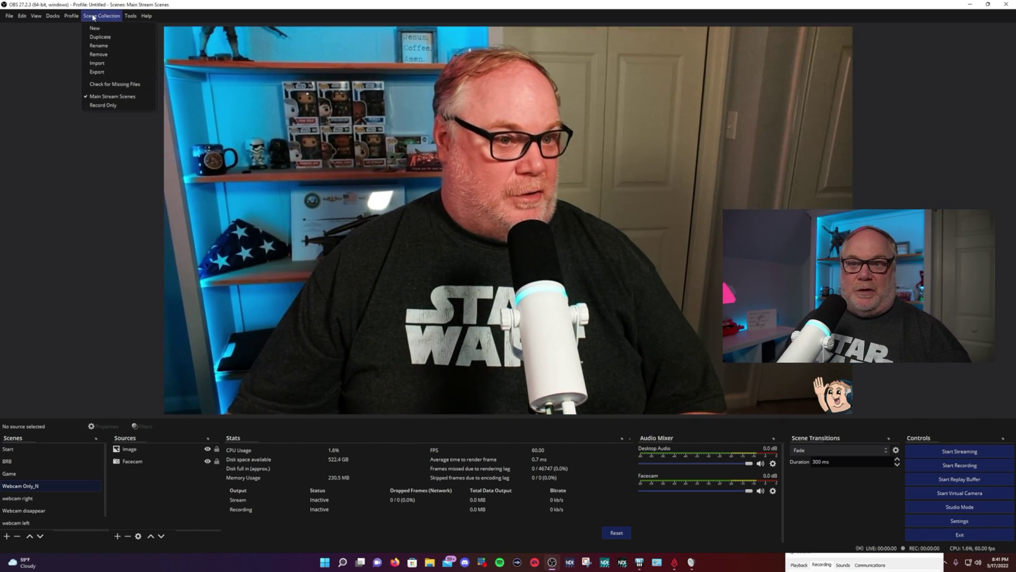
click(58, 122)
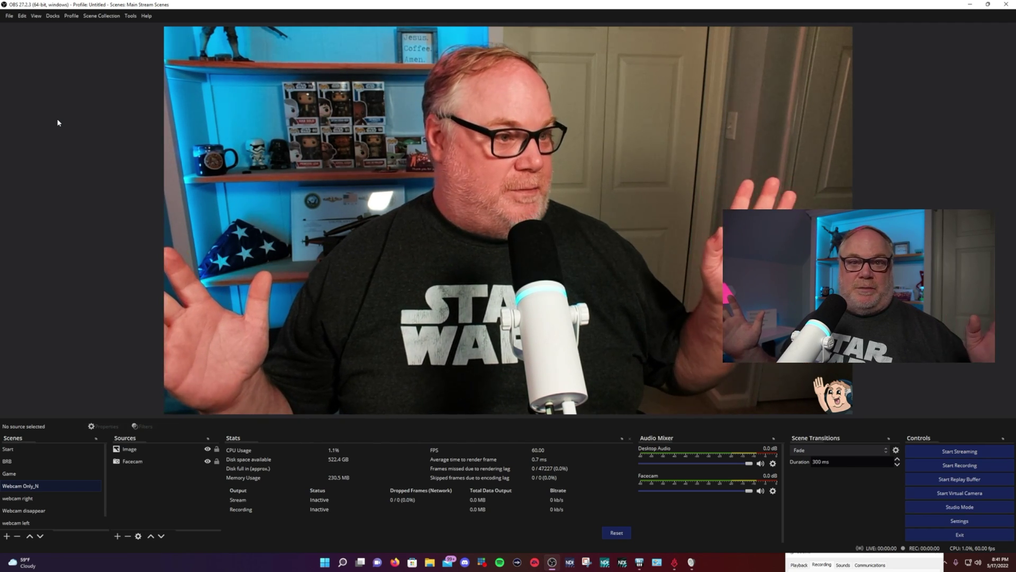
click(101, 15)
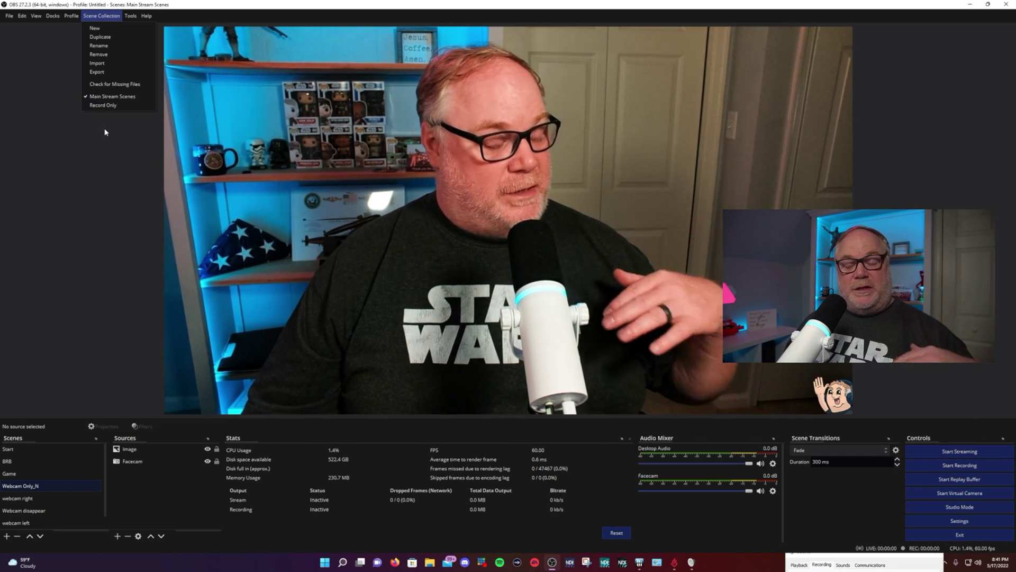
click(132, 106)
click(105, 17)
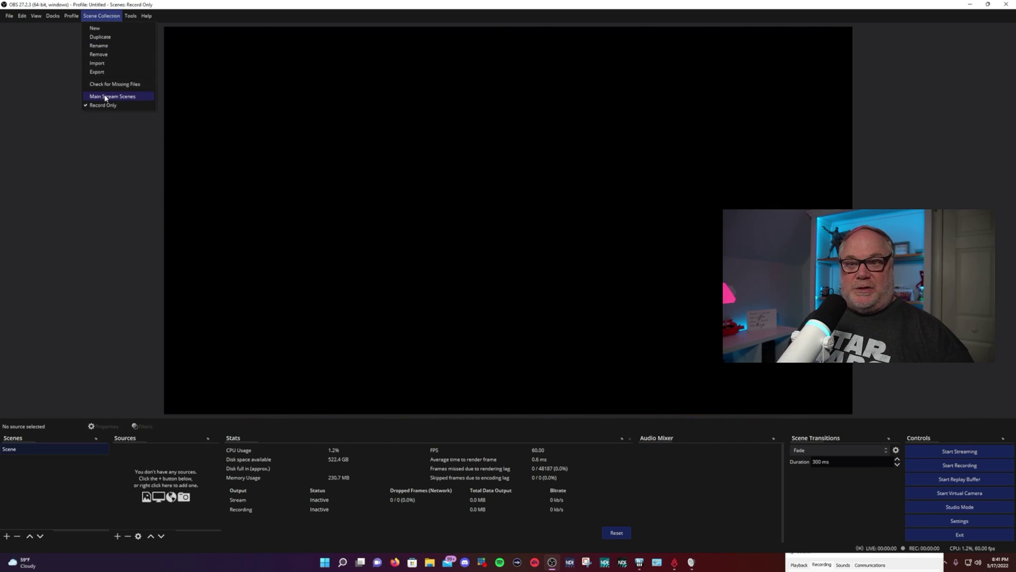
click(108, 98)
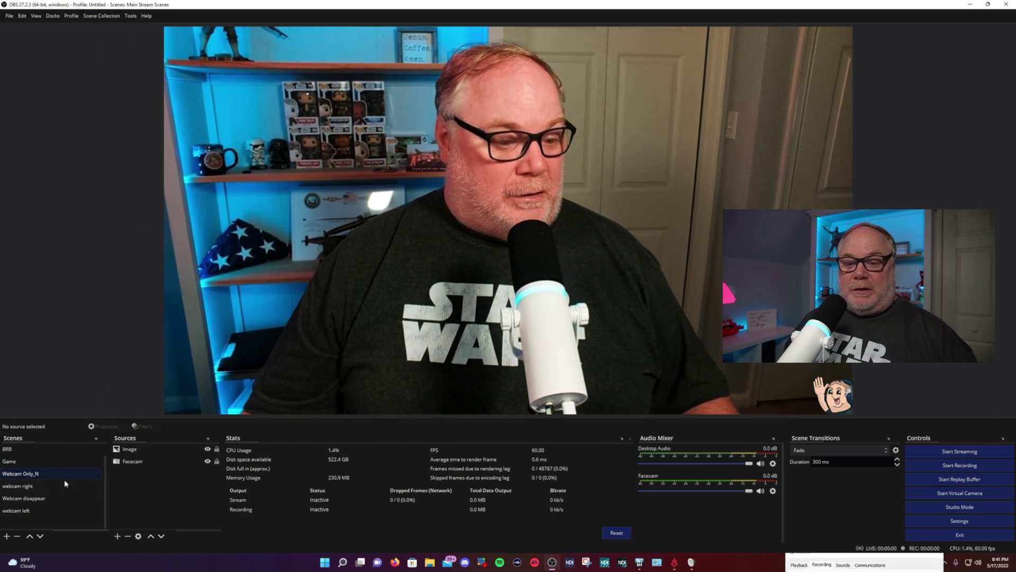
Try to add a new Video Capture Device source named Facecam to the Game scene, then cancel adding it
click(157, 462)
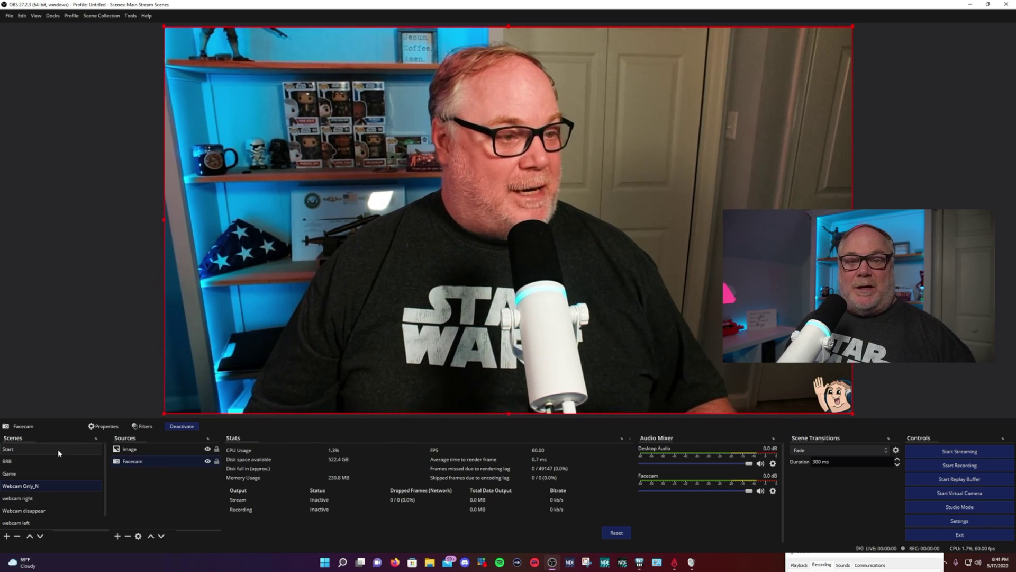
scroll(69, 485, down, 1)
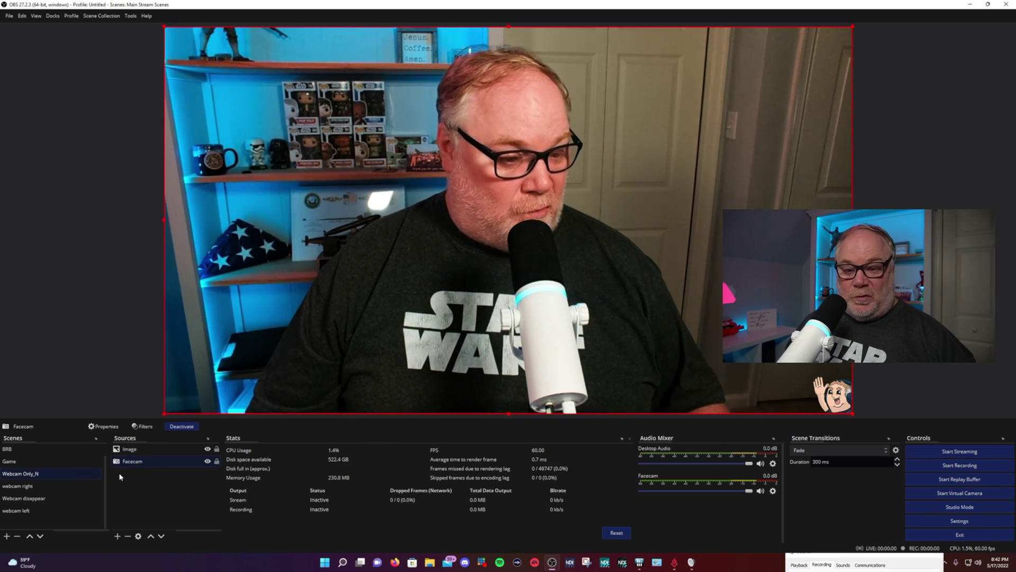
click(96, 461)
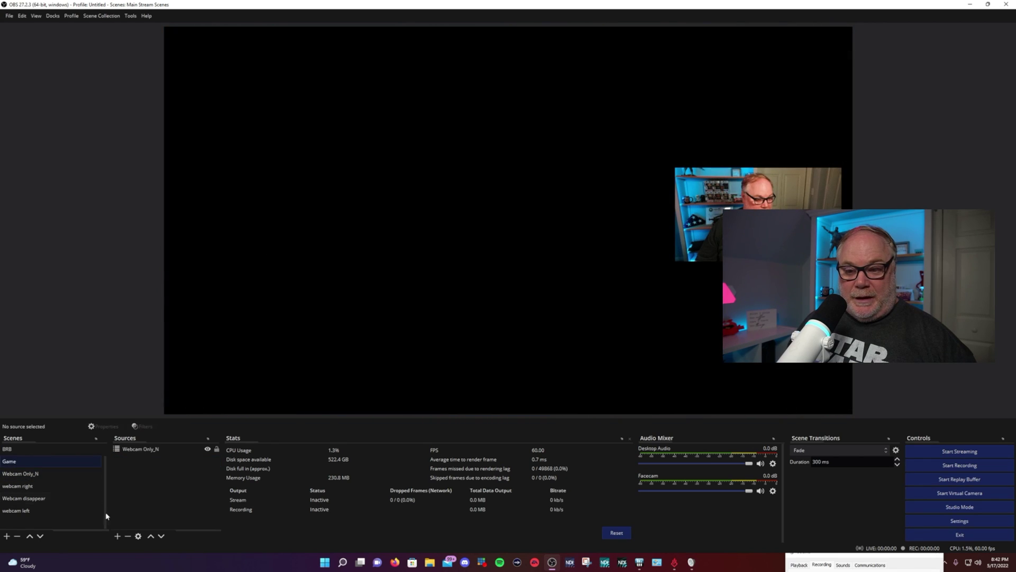
click(117, 536)
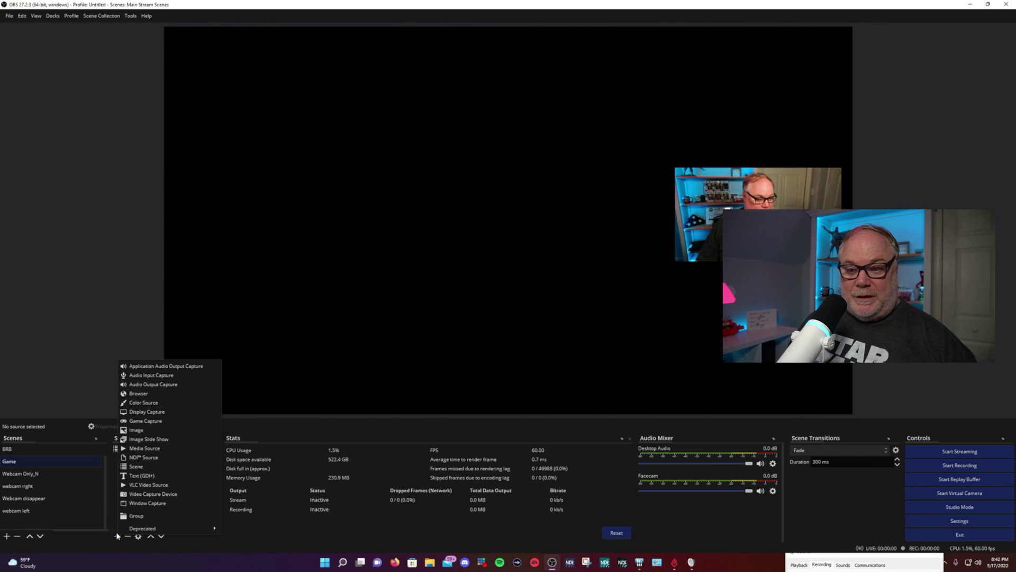
click(166, 493)
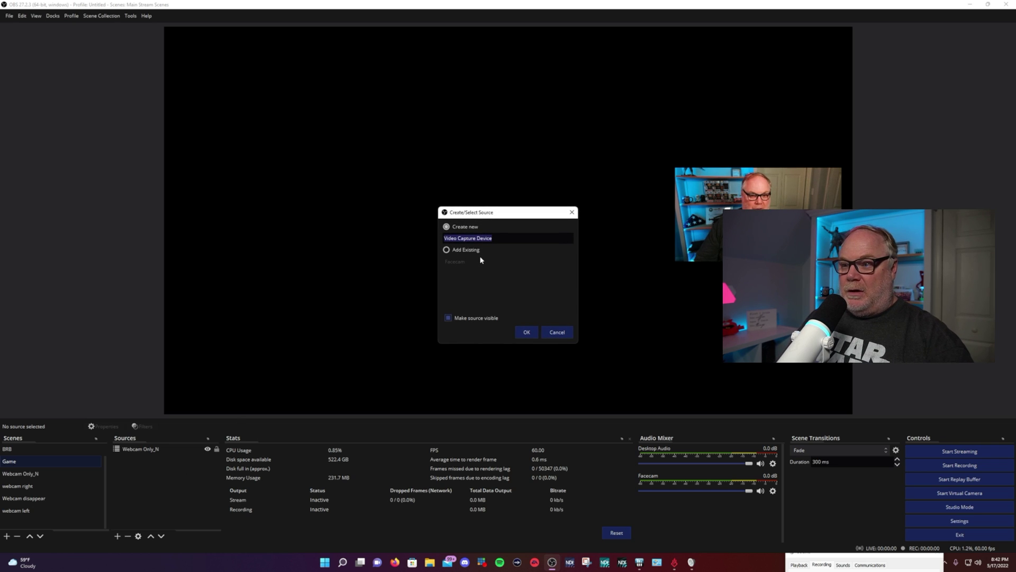
text(Facecam)
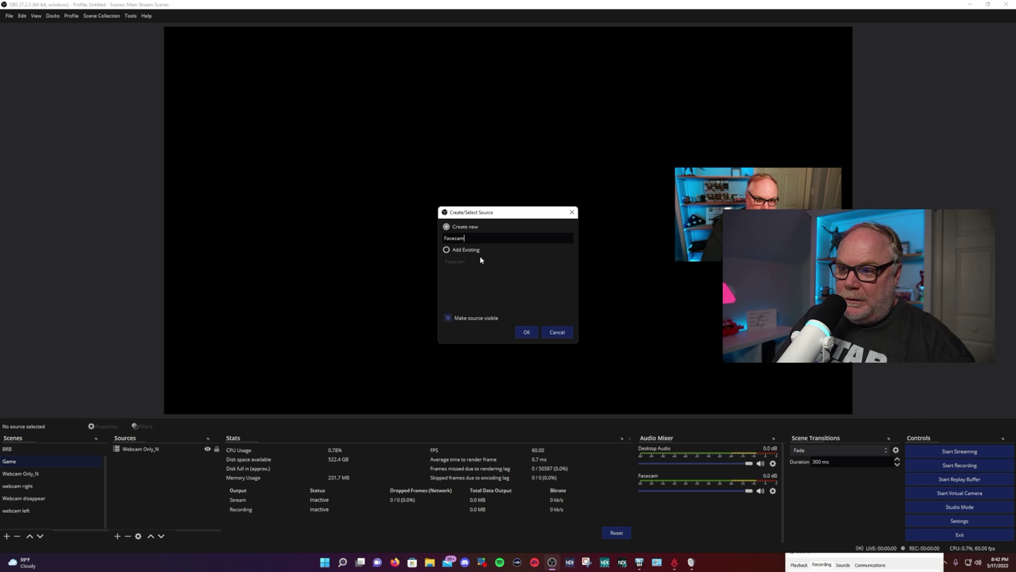
click(523, 331)
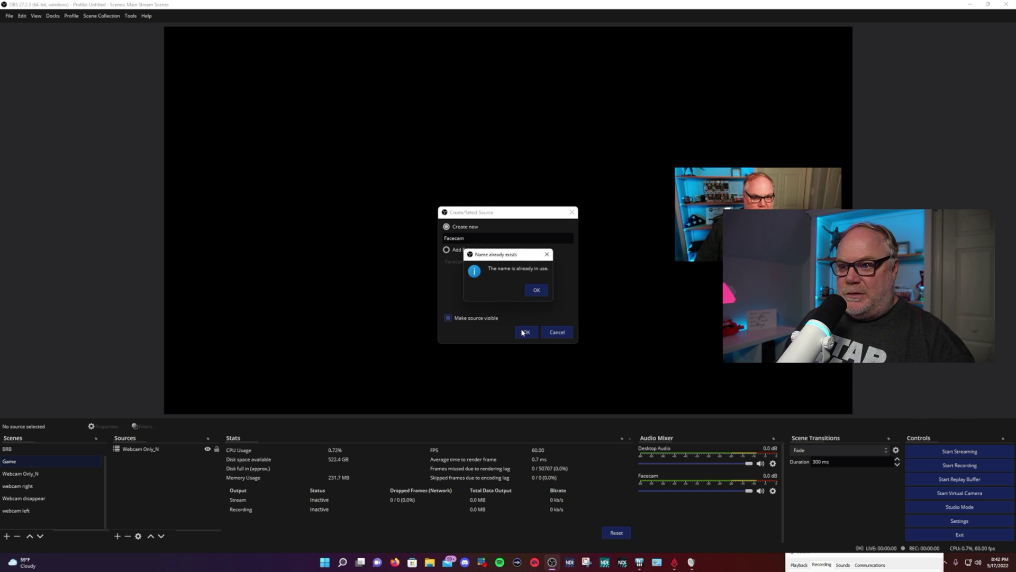
click(537, 290)
click(557, 333)
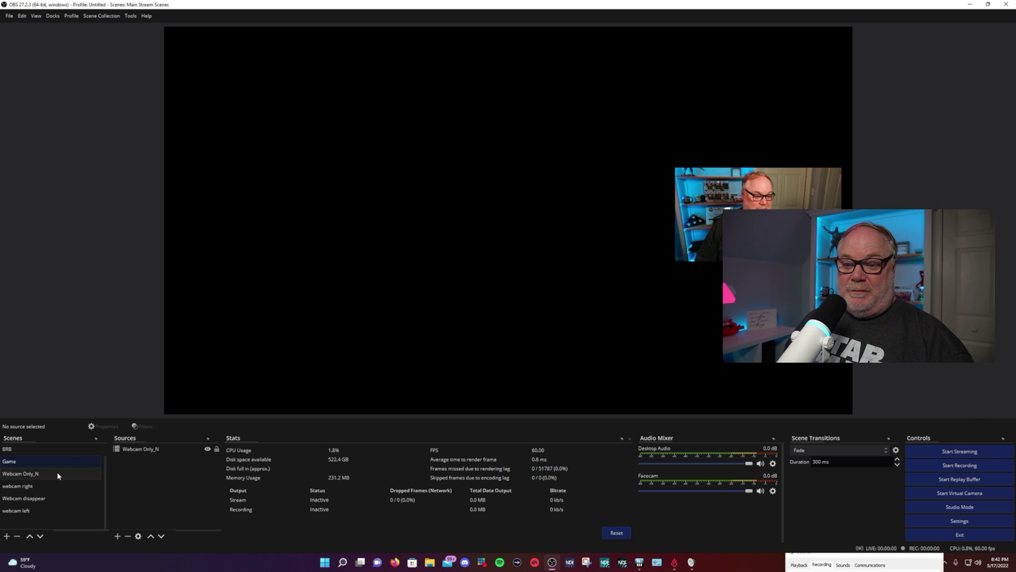
Try to create a new scene with the same name as the existing Facecam source, then cancel it
click(7, 538)
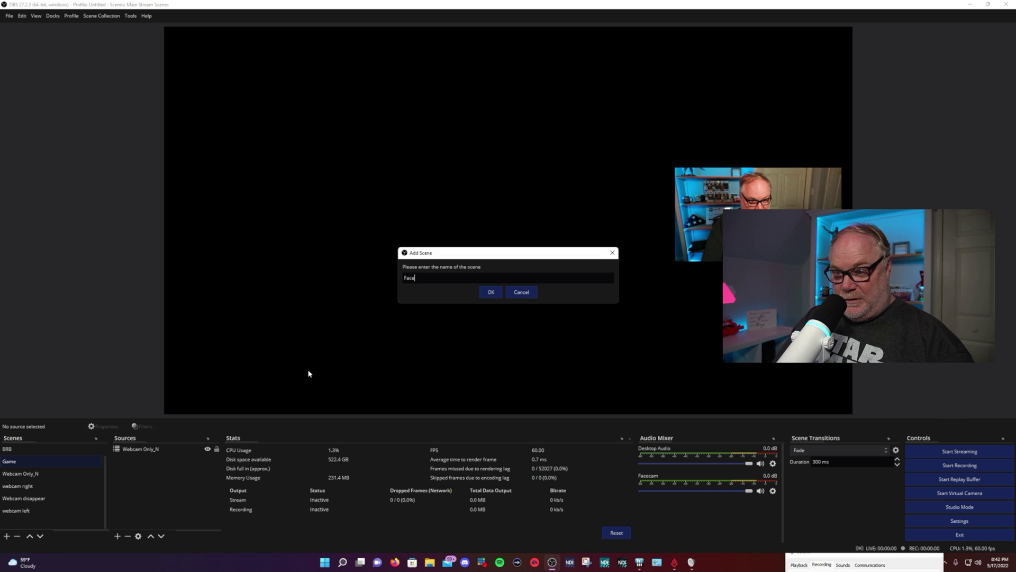
key(Return)
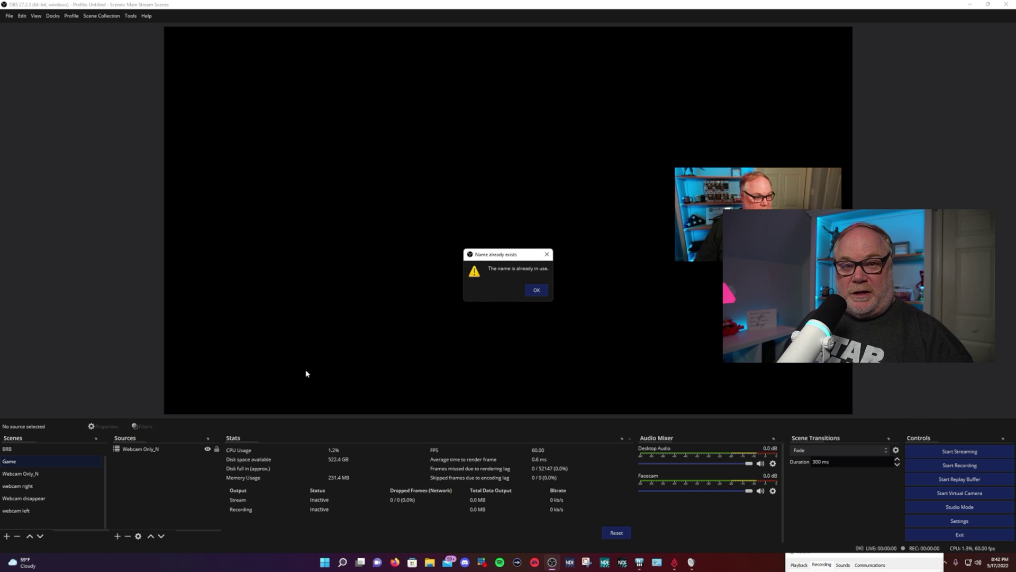
click(534, 294)
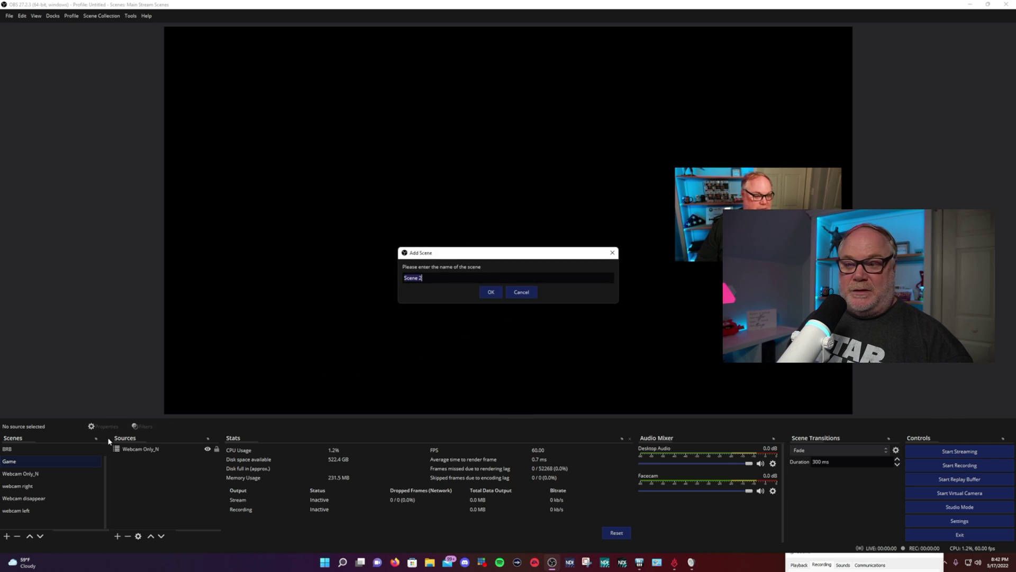
click(520, 294)
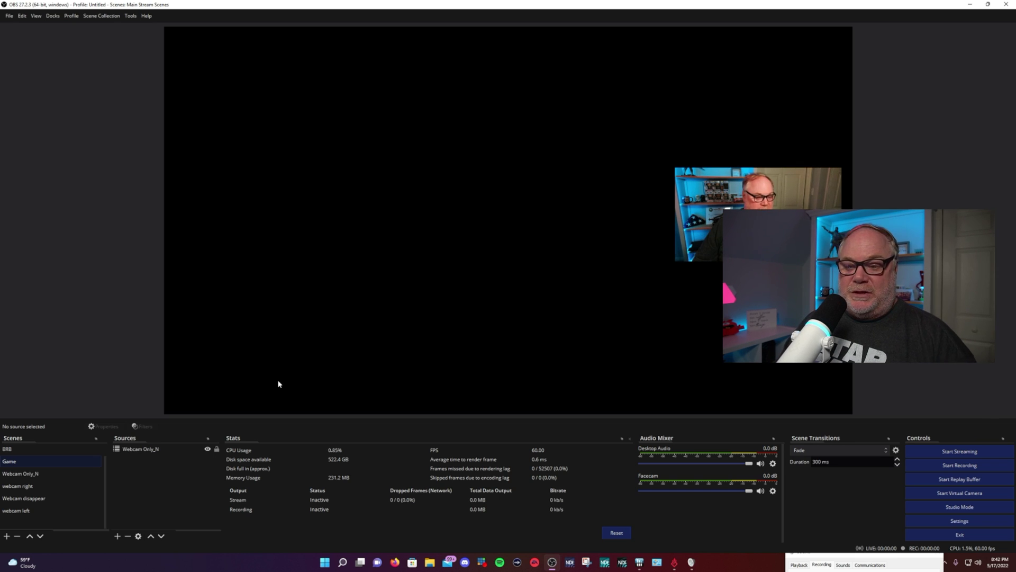
Go through the BRB, Game, Webcam Only_N and Start scenes to review their sources and names, ending on Webcam Only_N
scroll(57, 469, up, 1)
click(54, 461)
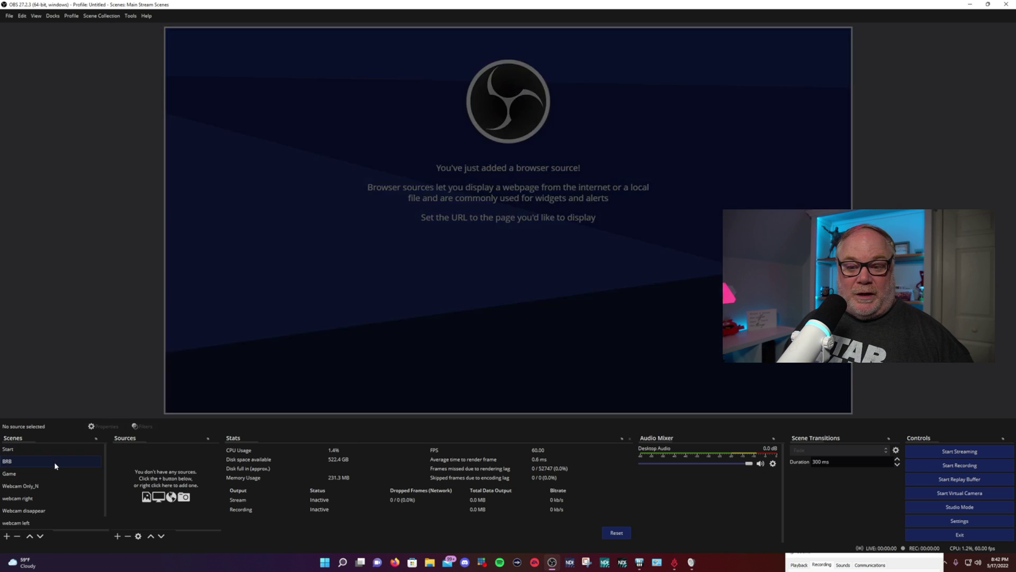
click(50, 473)
click(49, 486)
click(55, 449)
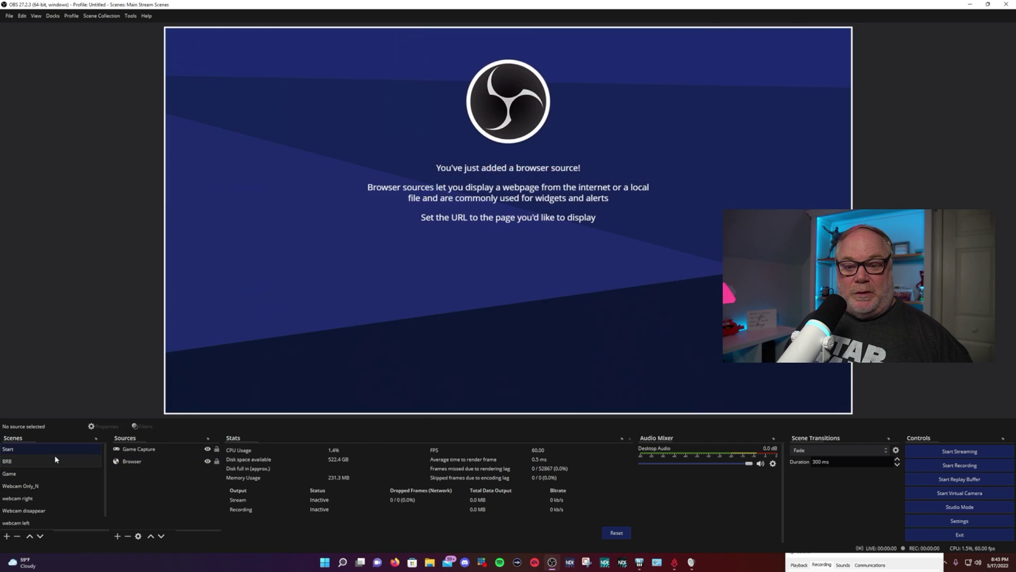
click(55, 473)
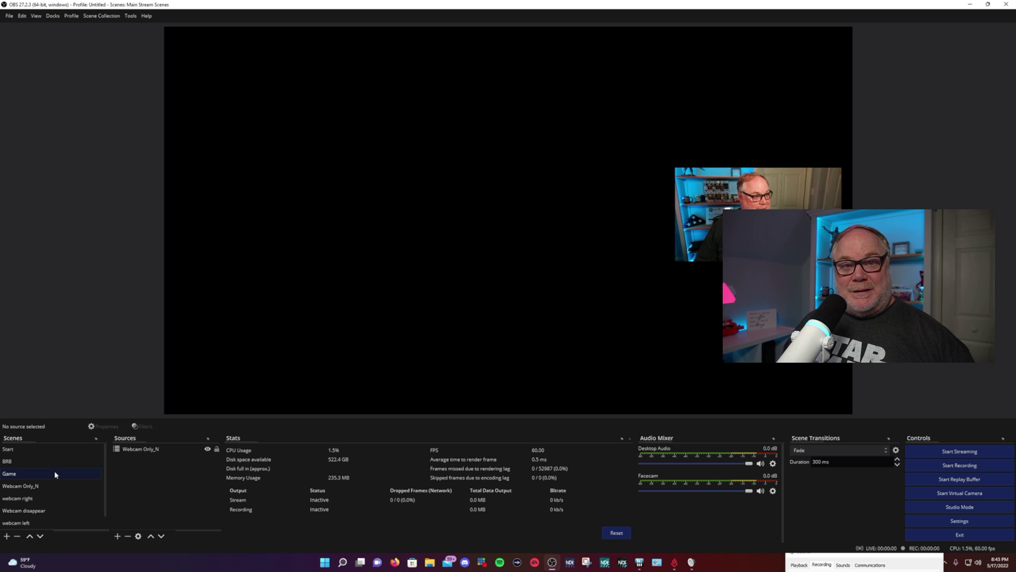
click(60, 488)
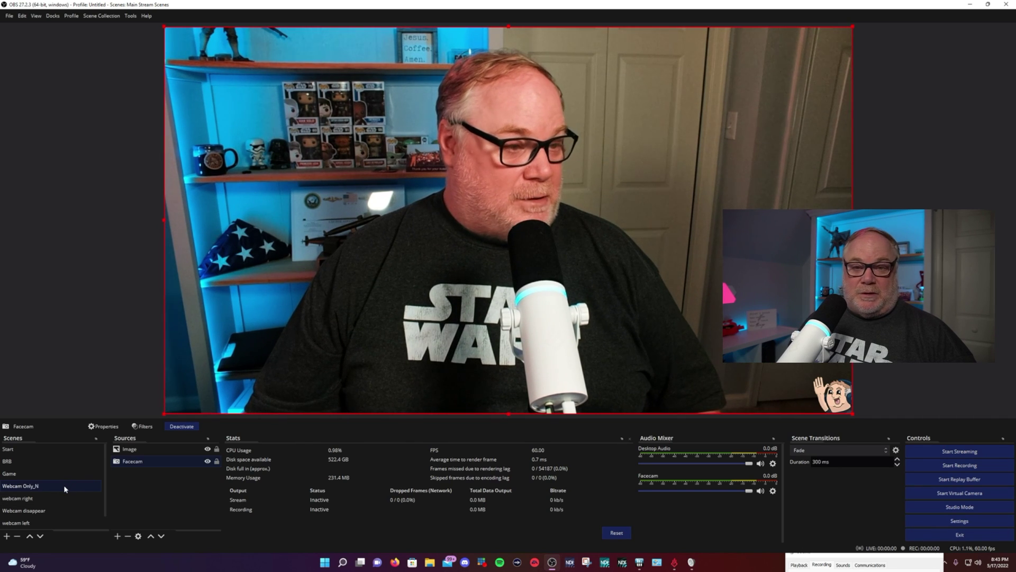
scroll(65, 488, down, 1)
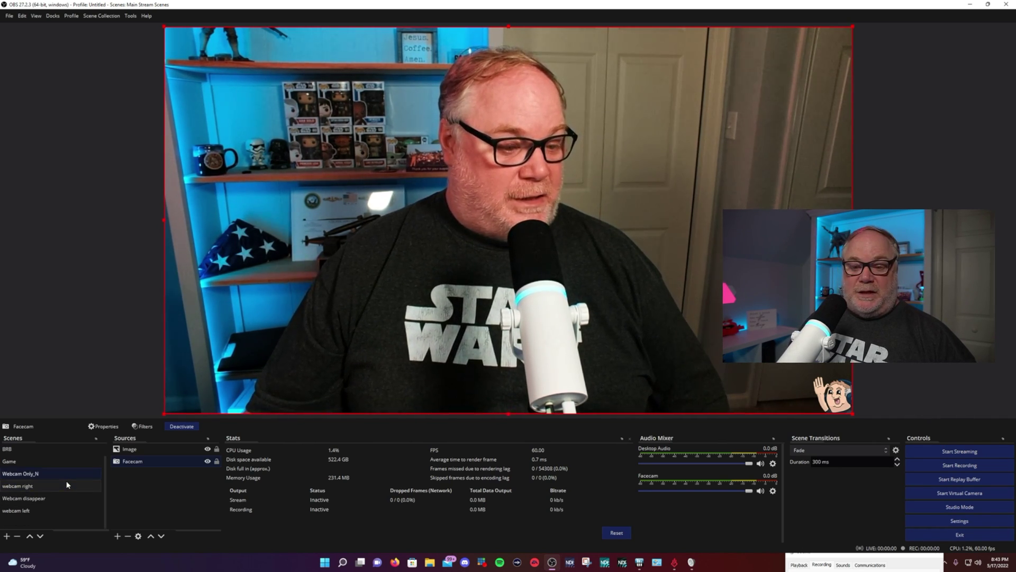
scroll(67, 484, up, 1)
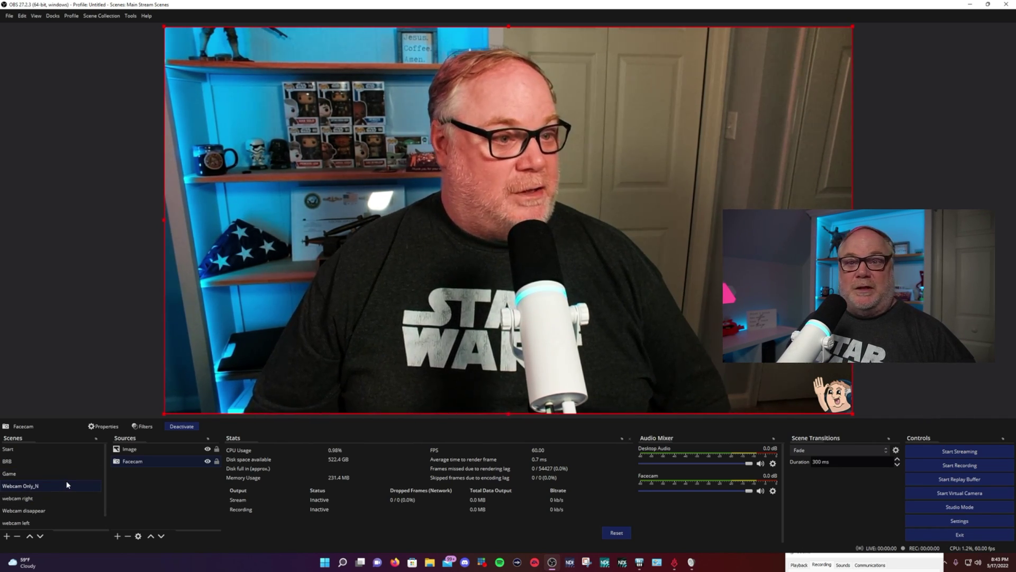